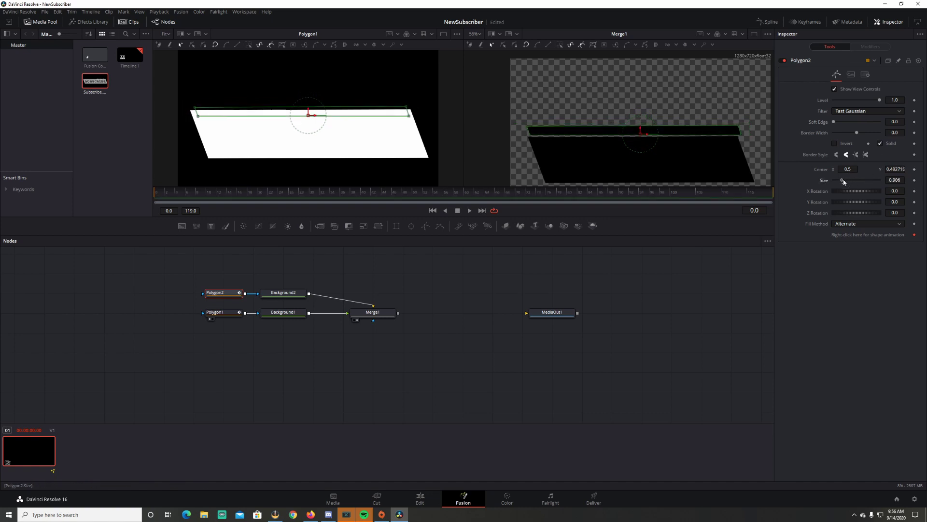
- Set the Polygon2 mask's size to 0.9 and shift its centre to an X of about 0.489
drag(844, 179, 842, 180)
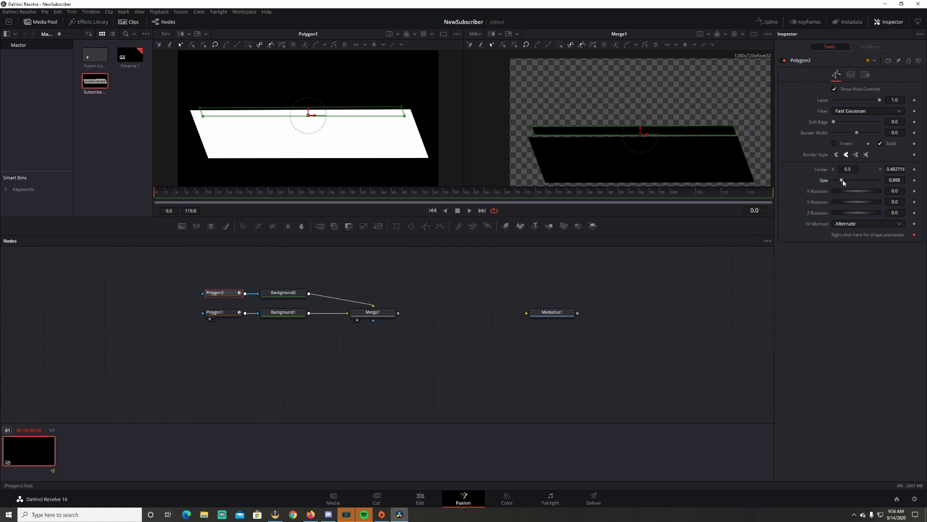
drag(644, 133, 639, 135)
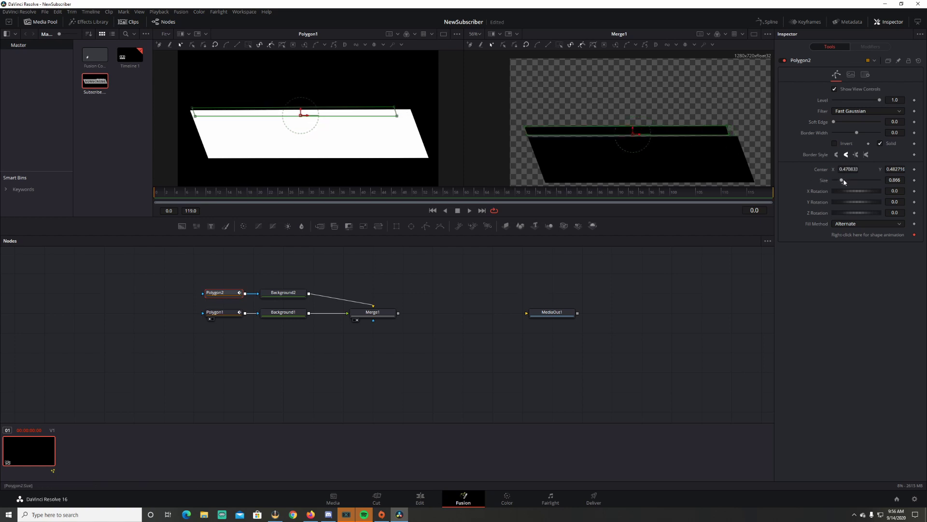
click(895, 180)
key(BackSpace)
key(BackSpace)
key(BackSpace)
text(9)
key(Return)
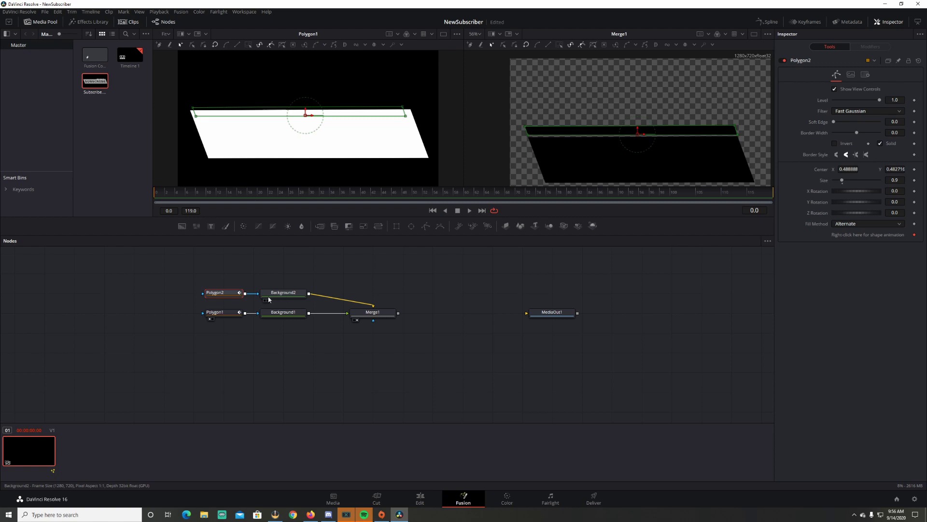
- Remove the Polygon1 preview from its viewer, keeping Merge1 displayed, and select Merge1
click(213, 312)
click(210, 320)
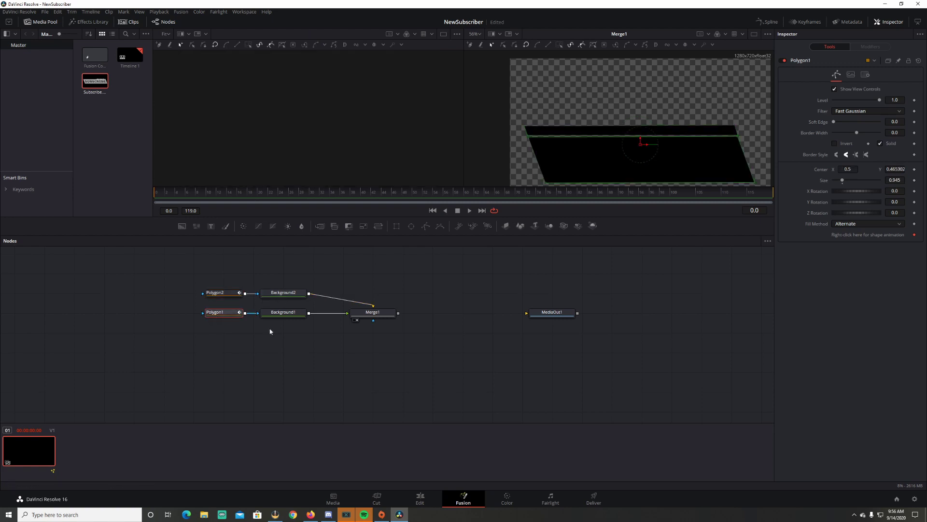
click(373, 311)
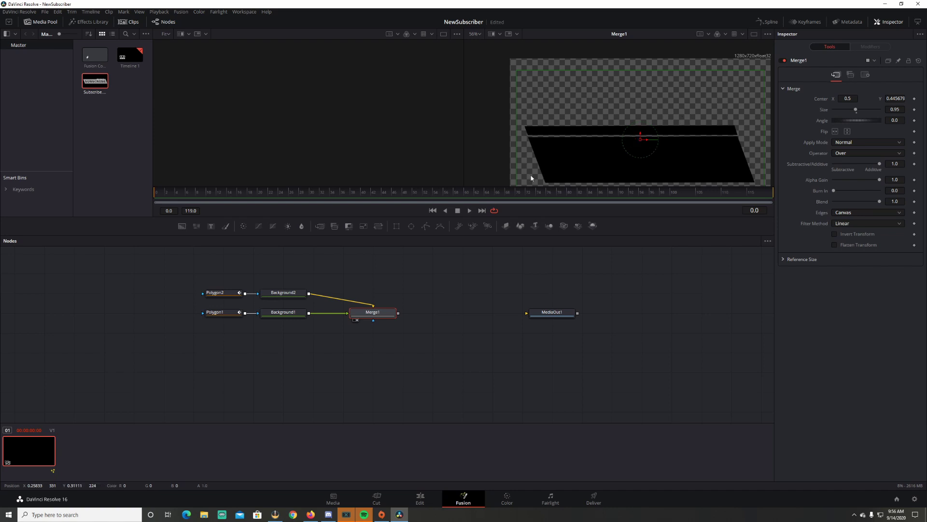
- Colour Background1 a medium grey of about 0.40 and Background2 a darker grey of about 0.244
click(283, 312)
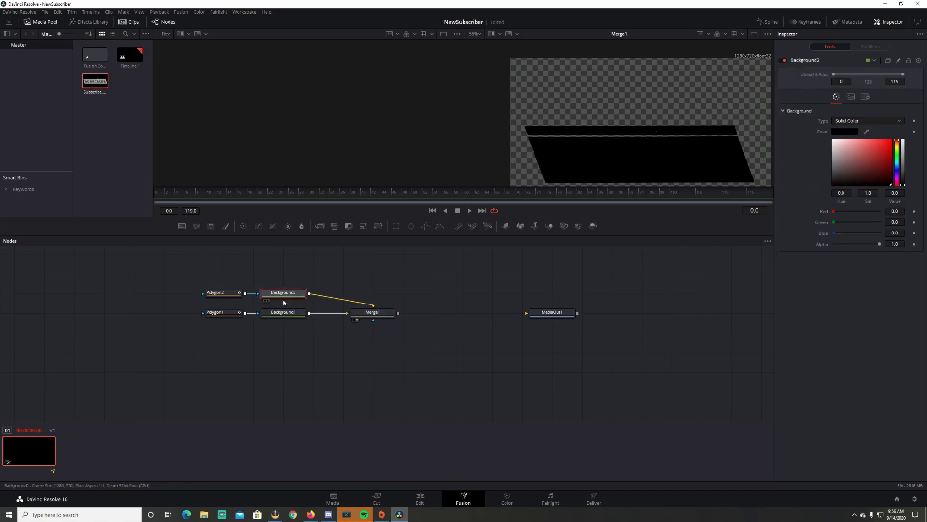
click(283, 312)
click(284, 299)
click(283, 313)
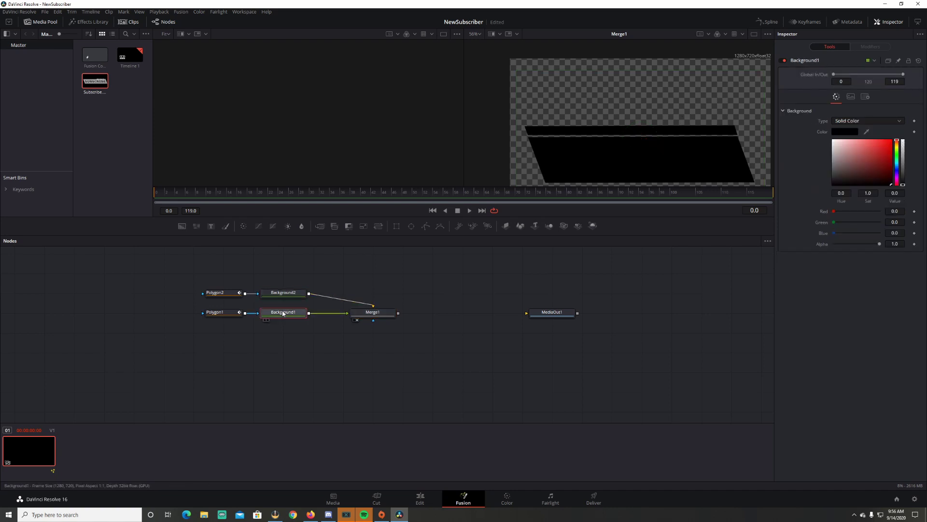
mouse_move(838, 165)
mouse_down()
mouse_move(832, 179)
mouse_move(824, 170)
mouse_move(832, 166)
mouse_move(819, 175)
mouse_up()
click(306, 293)
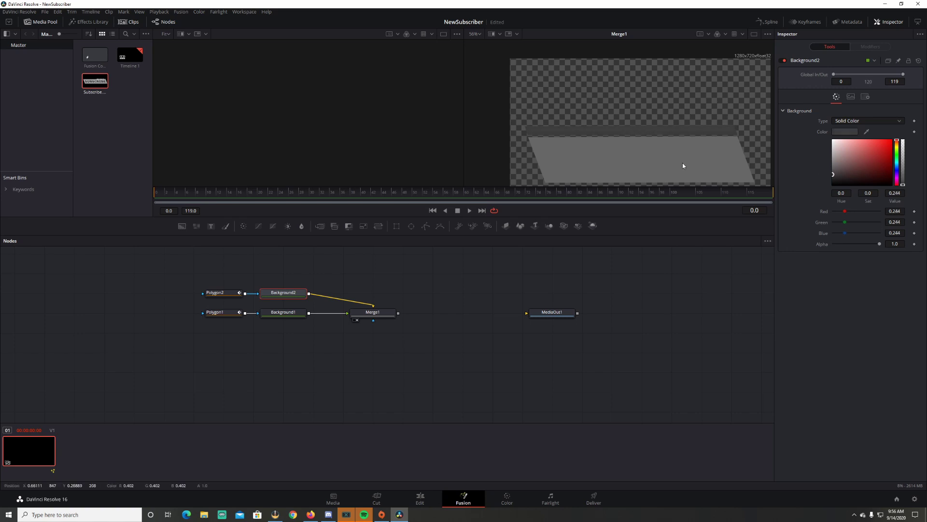
- Move the Polygon2 strip down to a centre Y of about 0.47 so it meets the top edge of the lighter shape
click(226, 294)
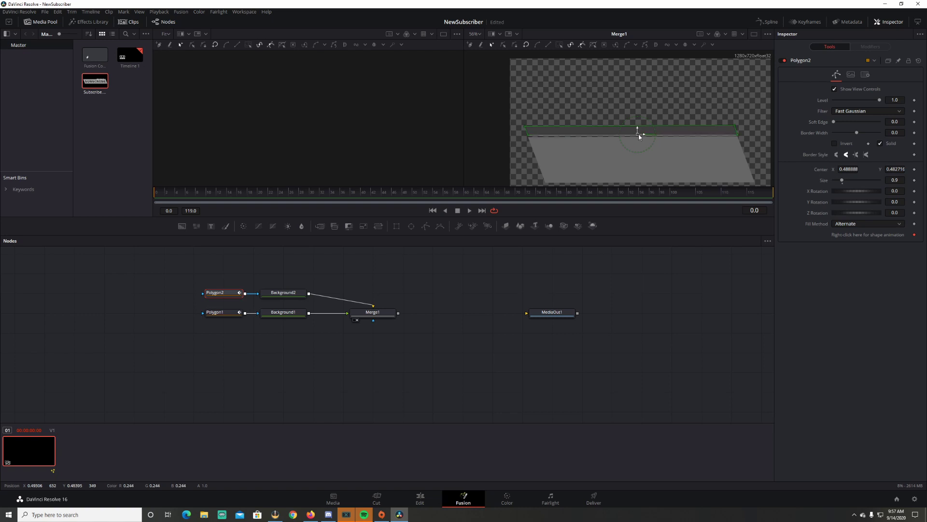
scroll(651, 138, up, 8)
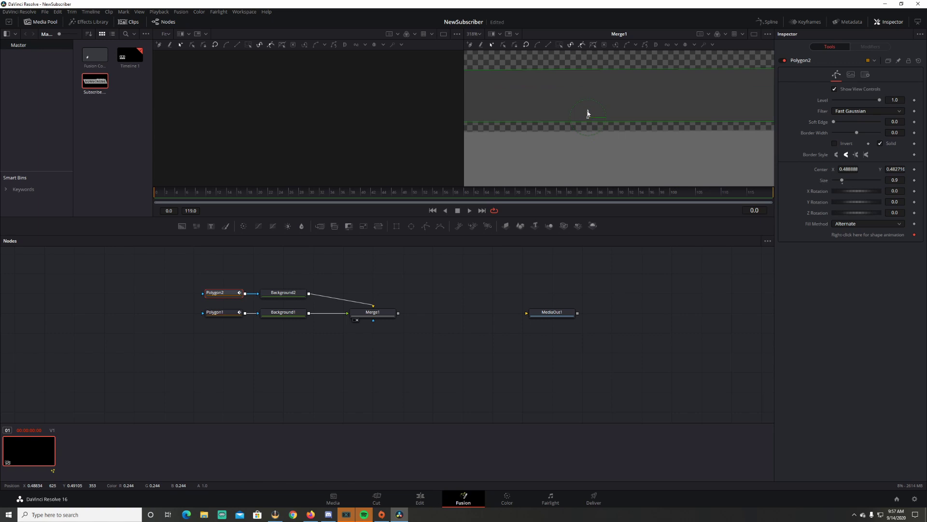
drag(587, 114, 587, 125)
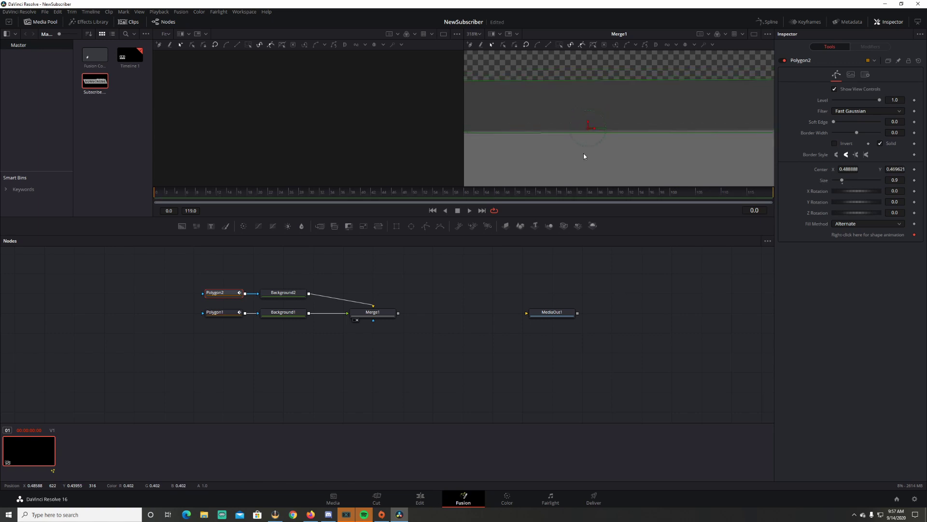
scroll(583, 153, down, 8)
scroll(585, 164, down, 2)
scroll(586, 164, up, 2)
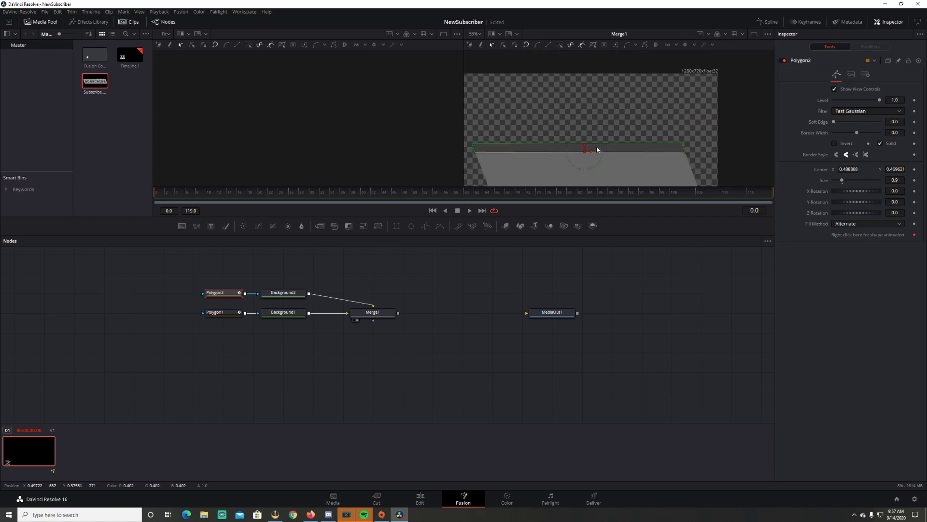
- Enlarge the Merge1 viewer by shrinking the node area and narrowing the empty viewer
drag(585, 164, 630, 82)
scroll(613, 89, up, 2)
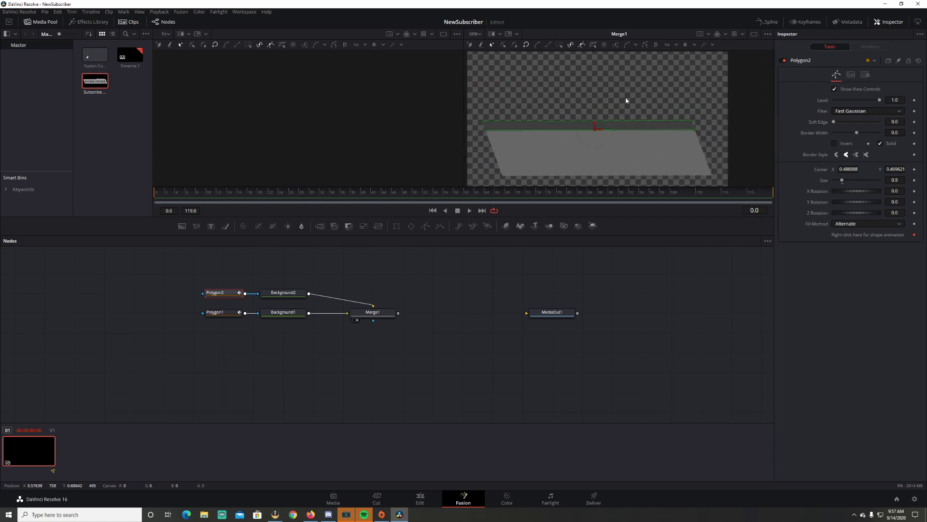
scroll(628, 94, down, 2)
scroll(627, 101, up, 2)
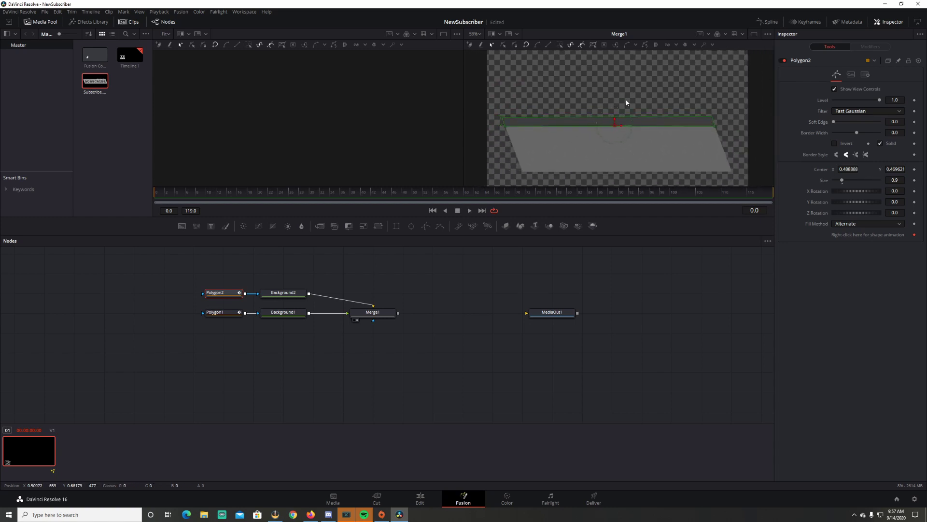
scroll(581, 134, down, 2)
scroll(603, 93, up, 2)
scroll(607, 92, down, 2)
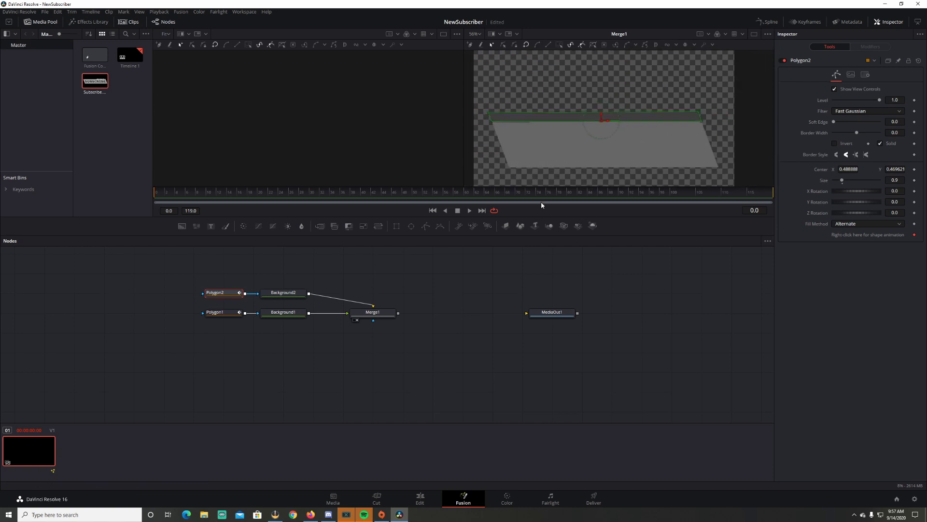
drag(541, 216, 534, 299)
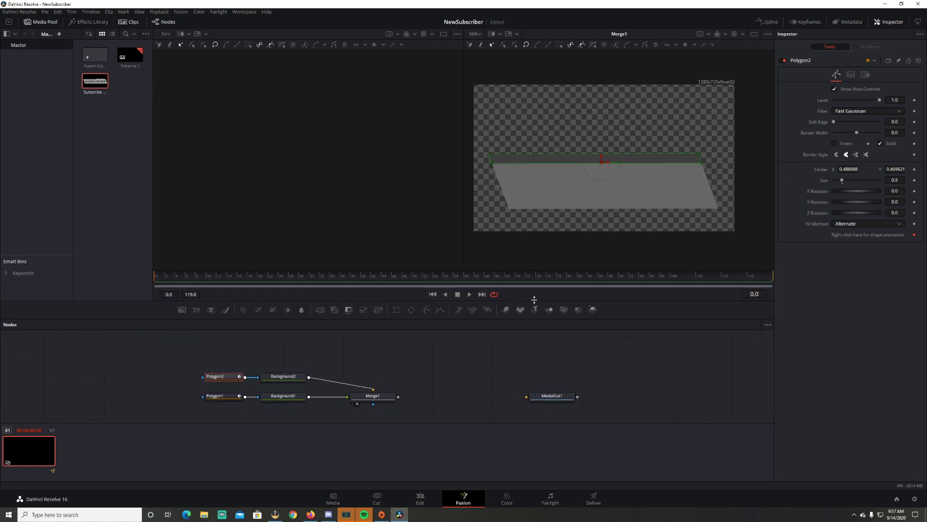
drag(463, 202, 238, 203)
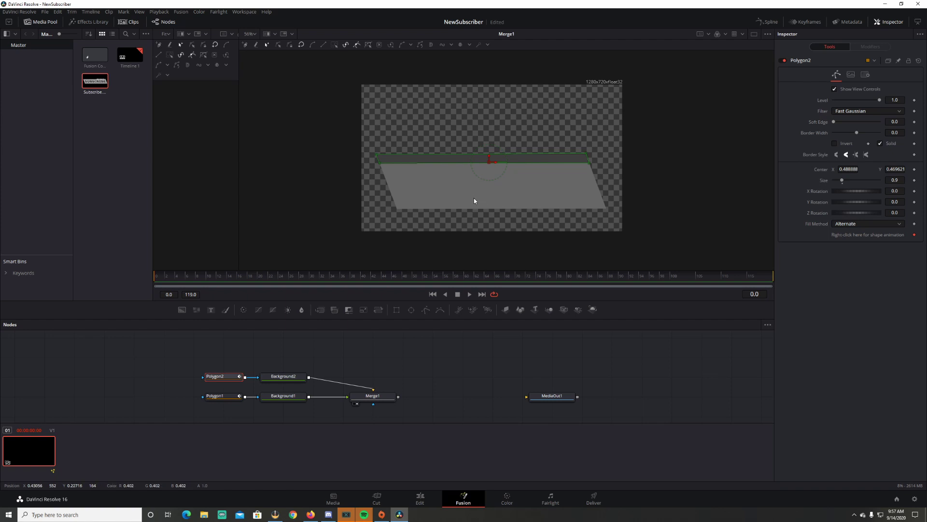
- Move the Polygon1 shape down to a centre Y of about 0.305, near the frame's lower edge
scroll(473, 198, up, 2)
click(485, 213)
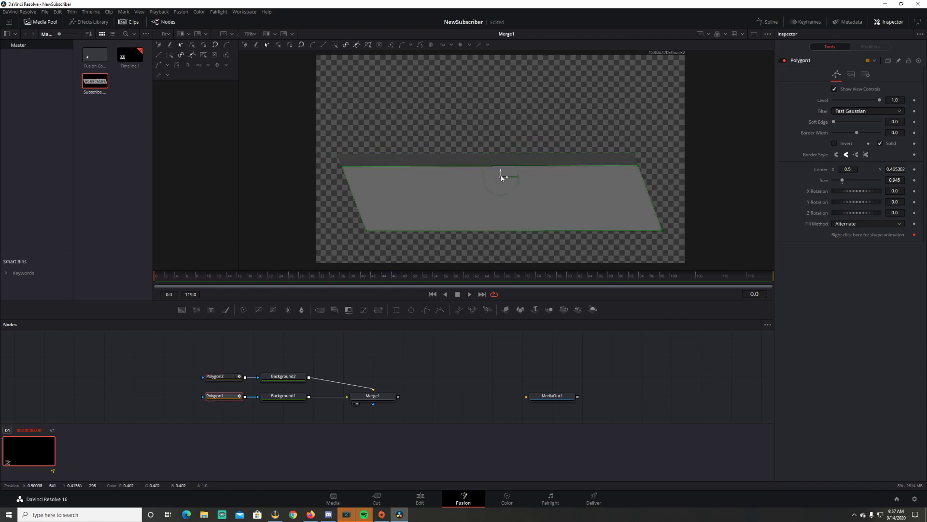
drag(501, 178, 504, 204)
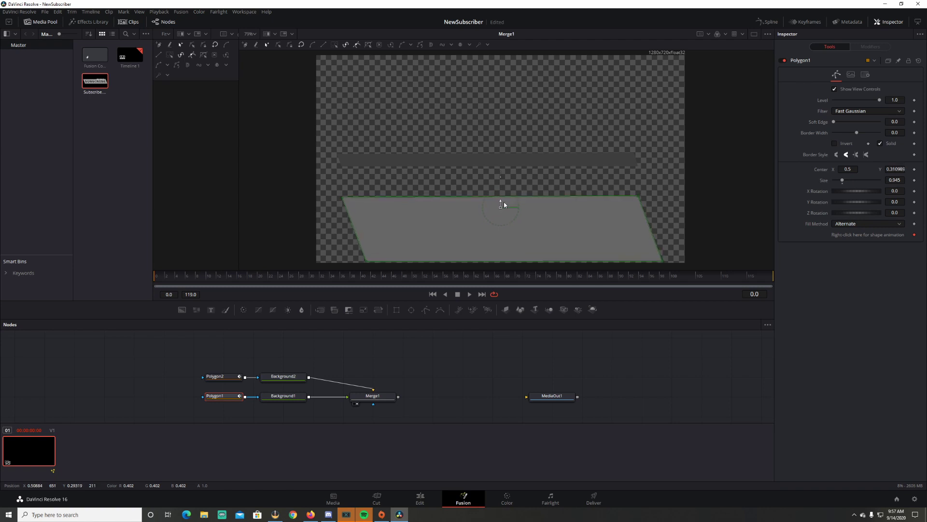
key(ctrl+z)
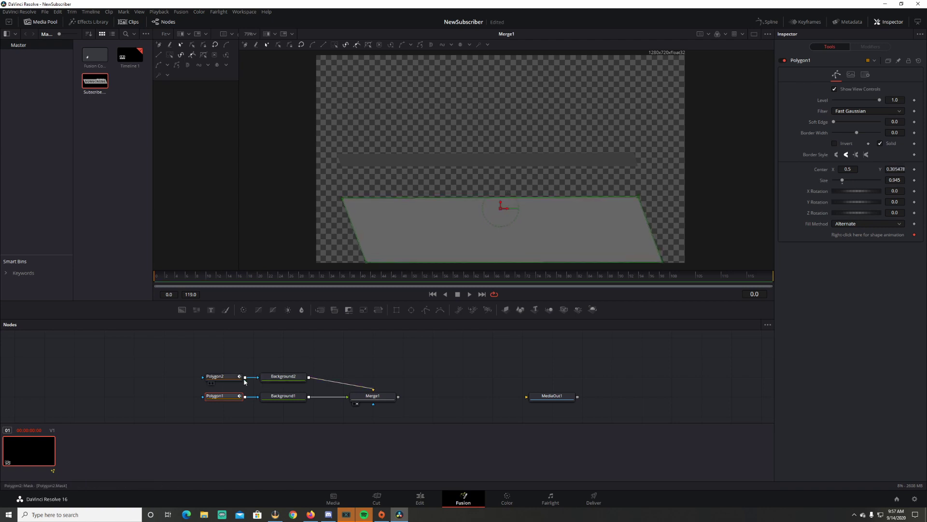
- Move the Polygon2 strip down onto the top edge of the lighter shape, at a centre Y of about 0.318
click(227, 377)
drag(496, 159, 499, 192)
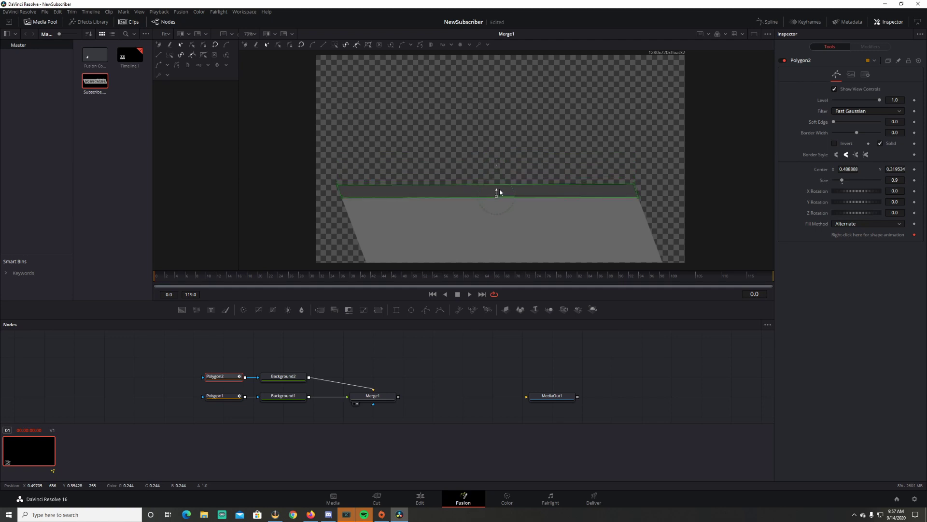
click(290, 381)
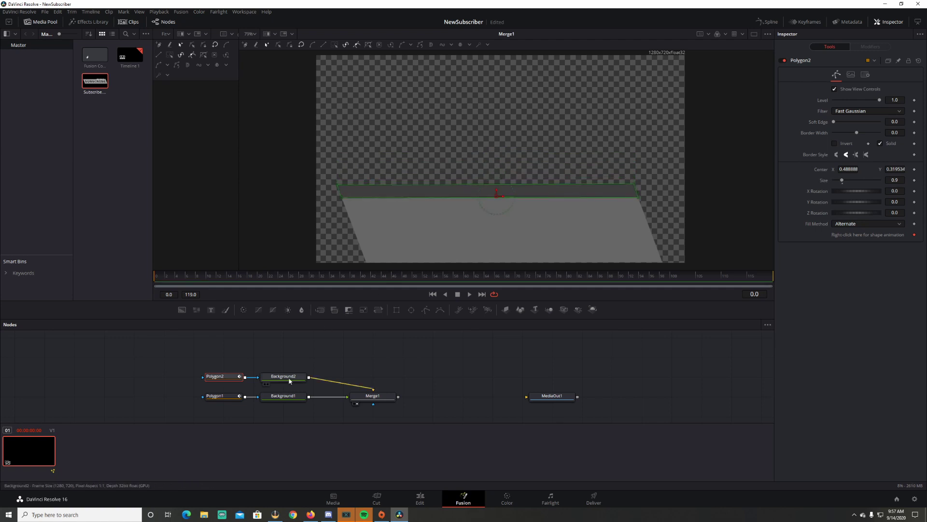
click(233, 381)
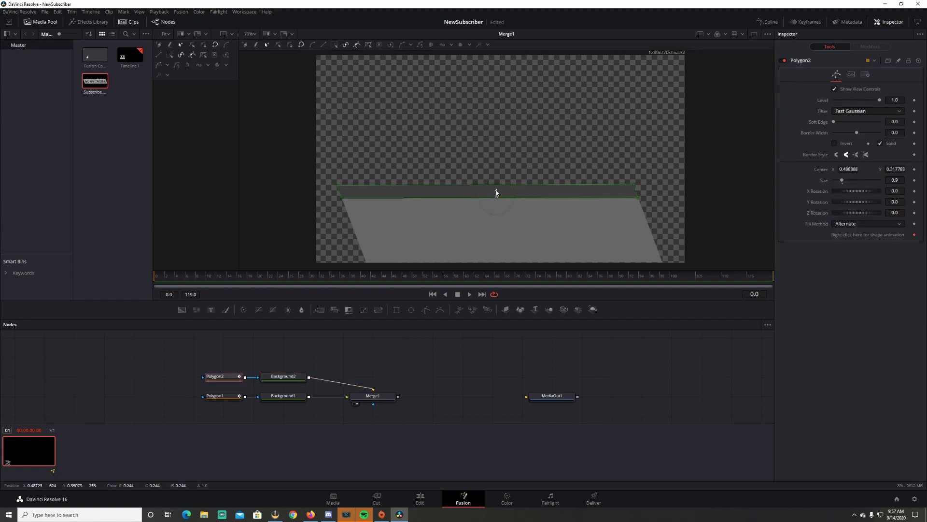
drag(497, 192, 490, 197)
scroll(474, 198, up, 5)
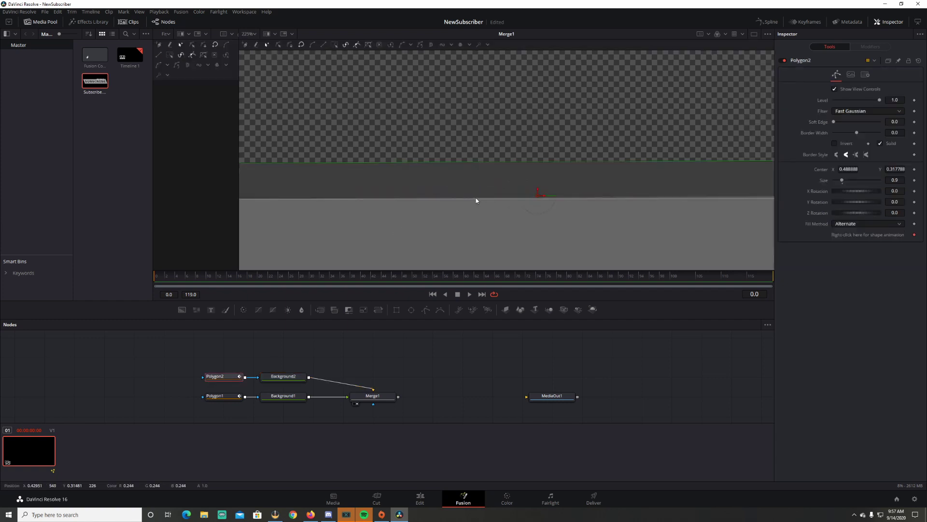
click(282, 378)
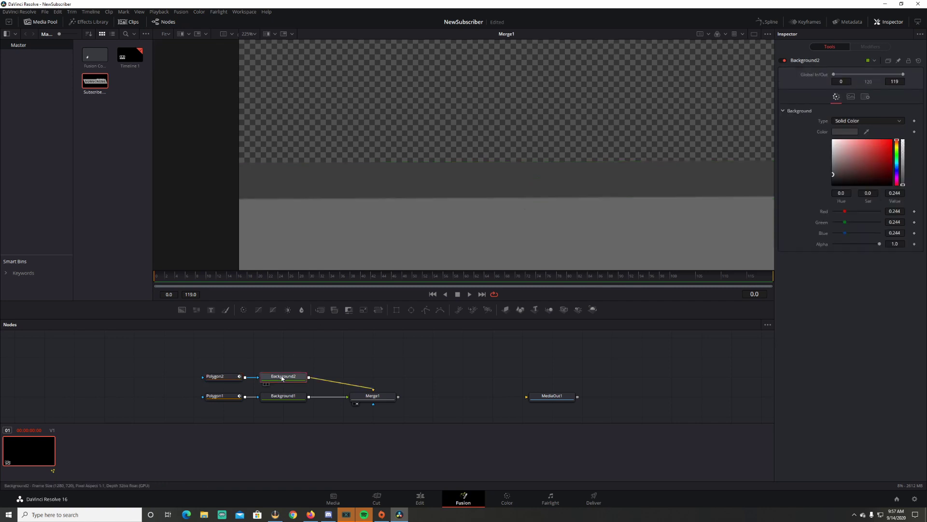
scroll(459, 217, down, 5)
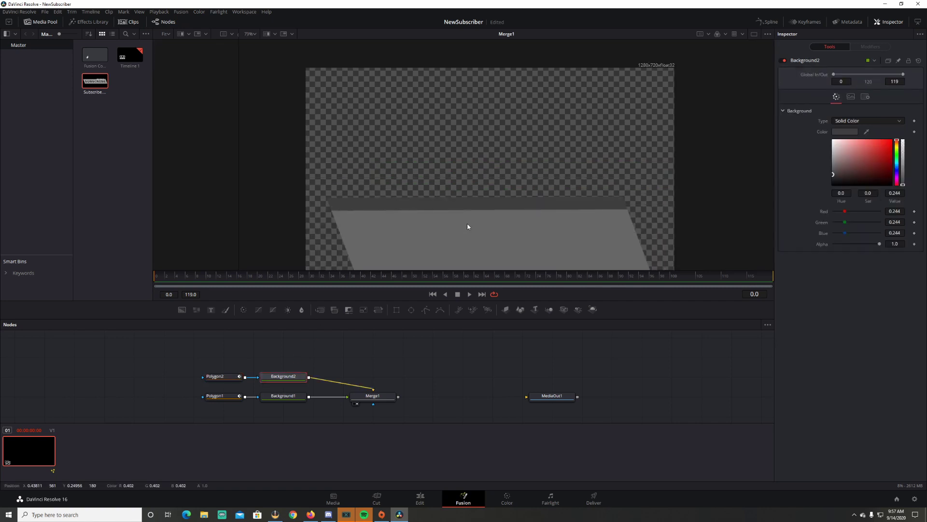
- Shift Merge1 away from the background nodes and add a Text node above Polygon2
drag(370, 396, 401, 396)
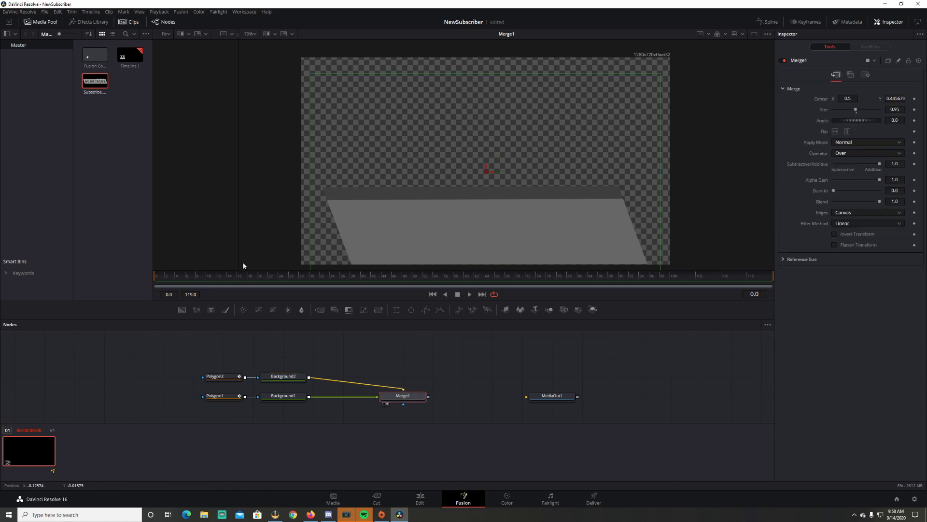
click(203, 353)
drag(211, 310, 257, 357)
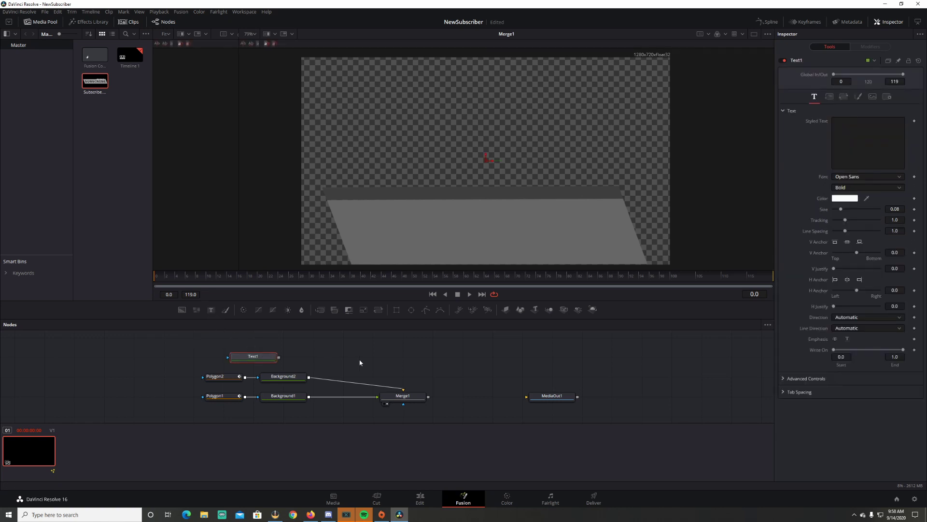
- Disconnect Merge1 from both backgrounds, and merge Text1 with Background1 through a new Merge node shown in the viewer
drag(387, 388, 446, 396)
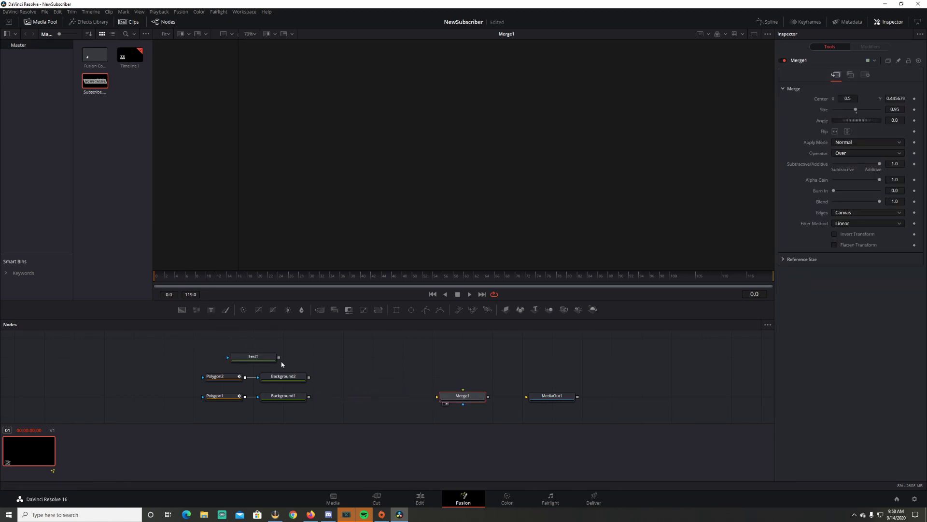
drag(269, 352, 233, 416)
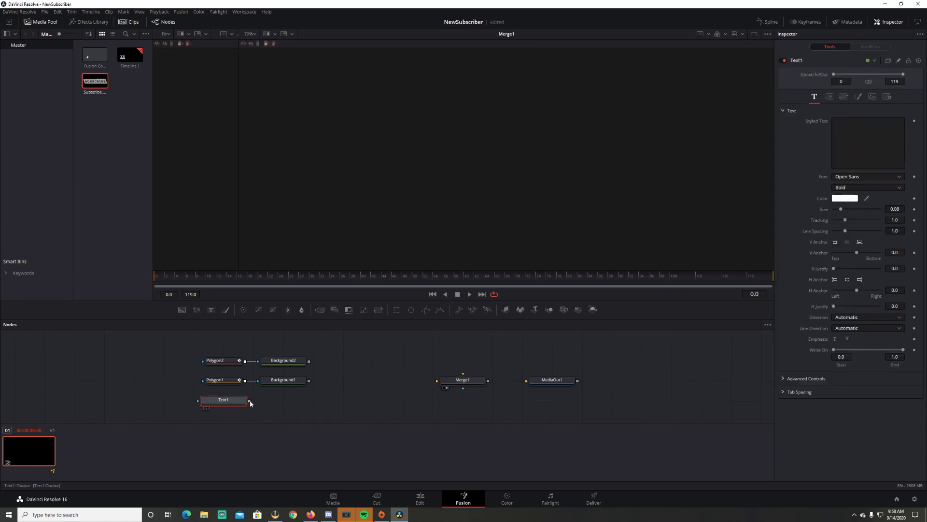
drag(249, 400, 343, 403)
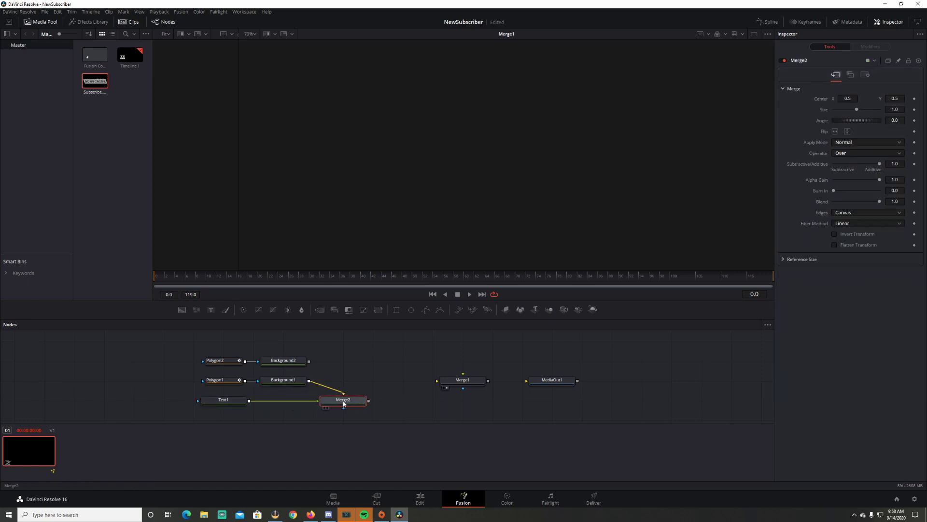
click(327, 408)
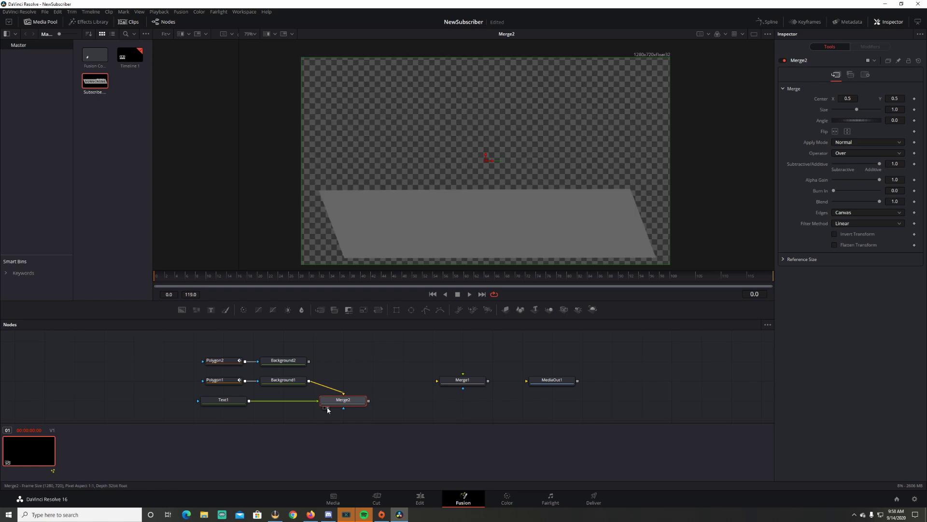
- Set the styled text of Text1 to "New Subscriber"
click(223, 400)
click(856, 150)
text(N)
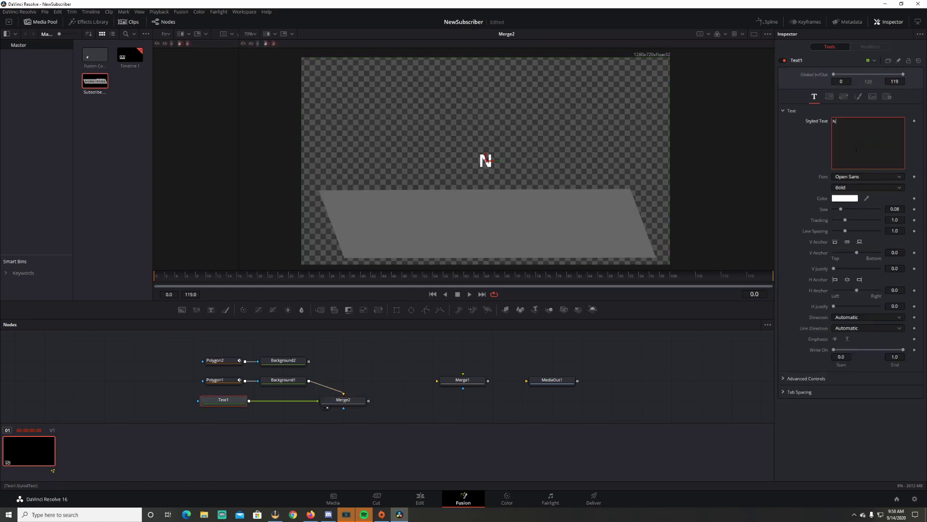
text(ew Subscriber)
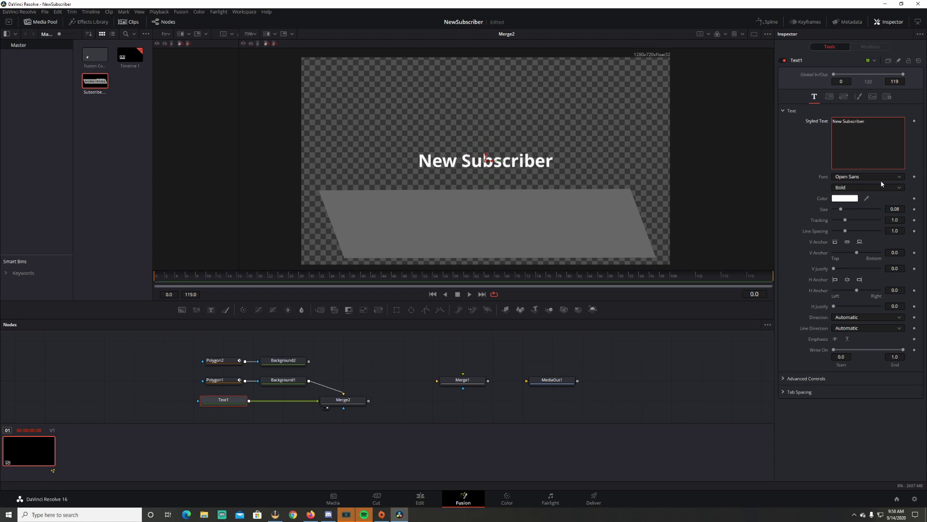
- Set the font of the "New Subscriber" text to Bungee
click(903, 178)
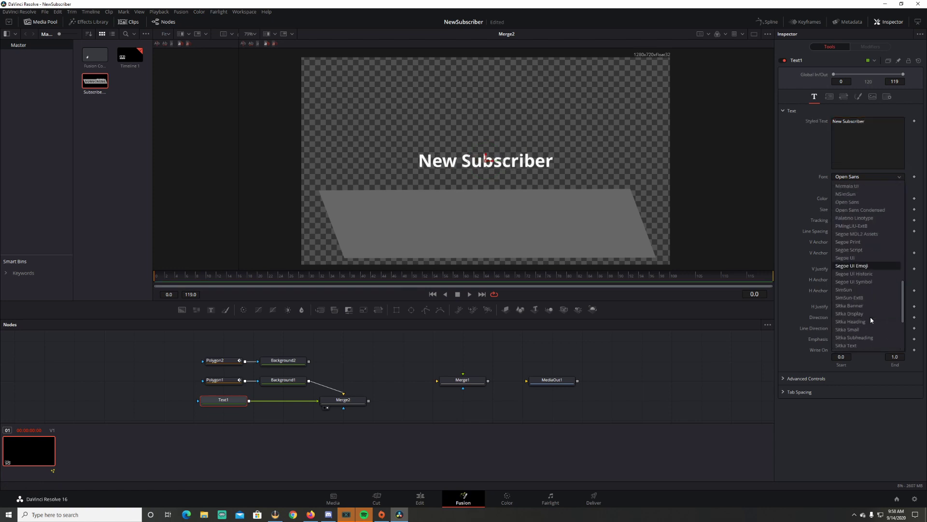
click(865, 337)
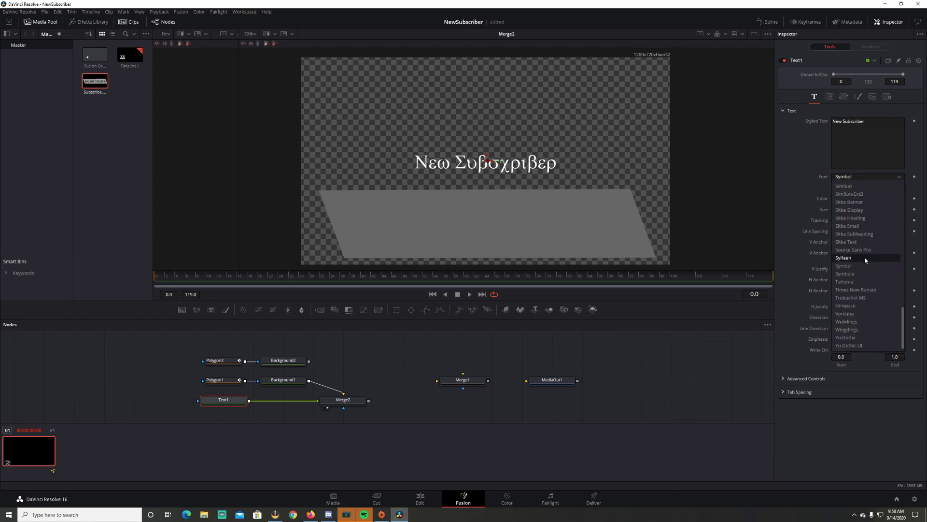
click(900, 179)
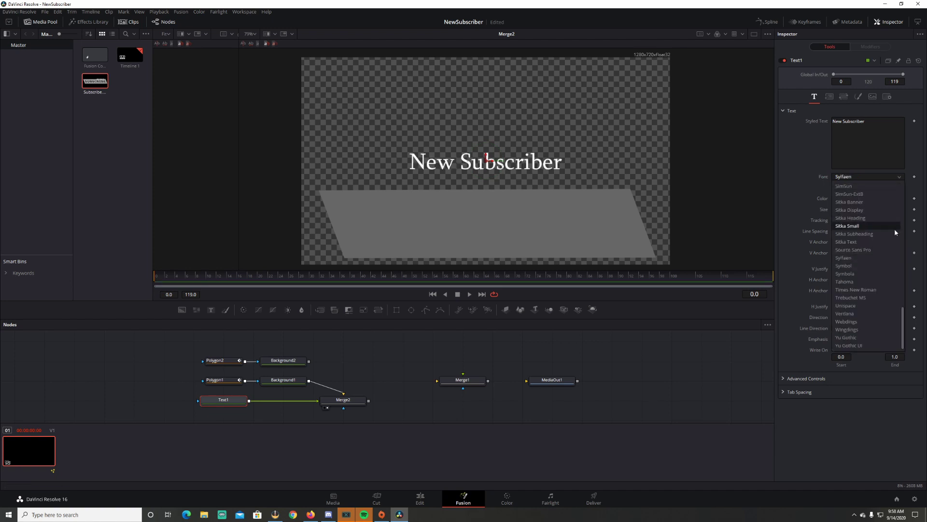
scroll(864, 227, up, 10)
scroll(864, 226, up, 1)
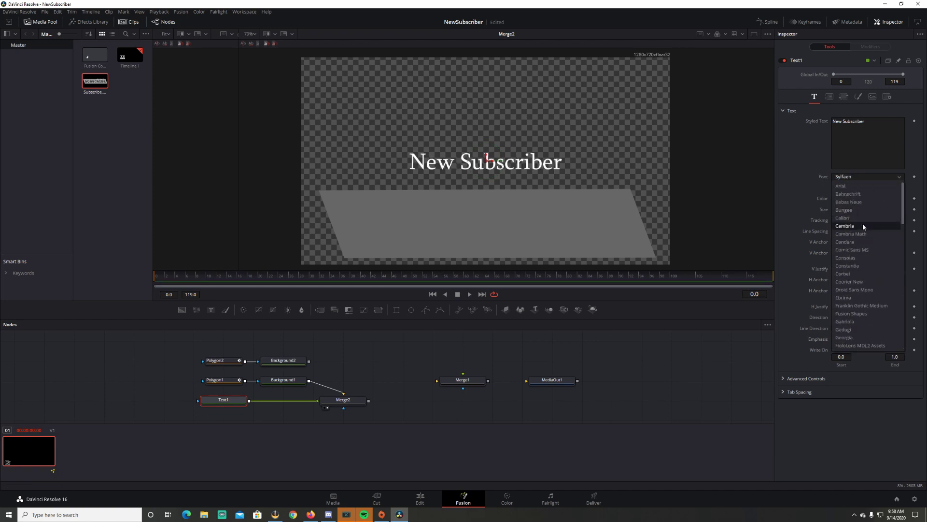
click(859, 210)
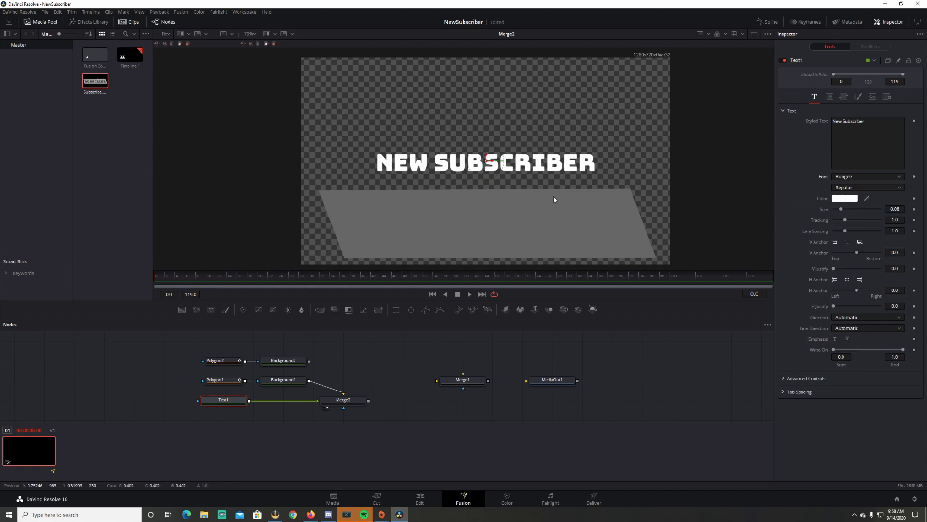
- Centre the "New Subscriber" text on the lighter parallelogram and enlarge it to a size of about 0.11
drag(489, 157, 481, 227)
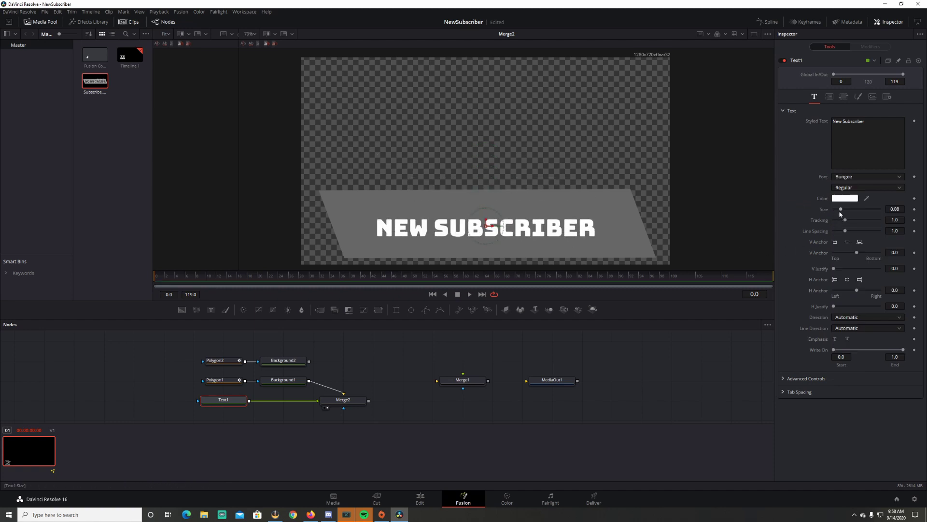
drag(841, 209, 844, 209)
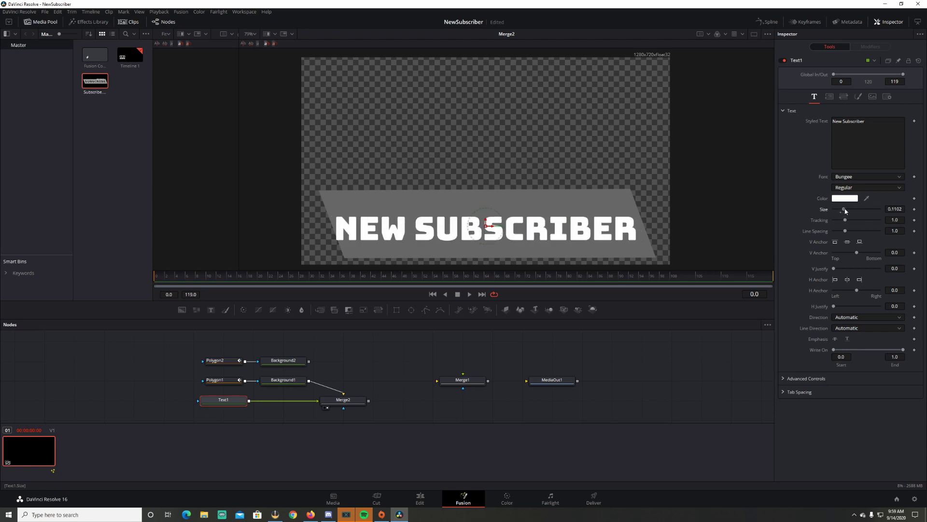
drag(486, 228, 489, 223)
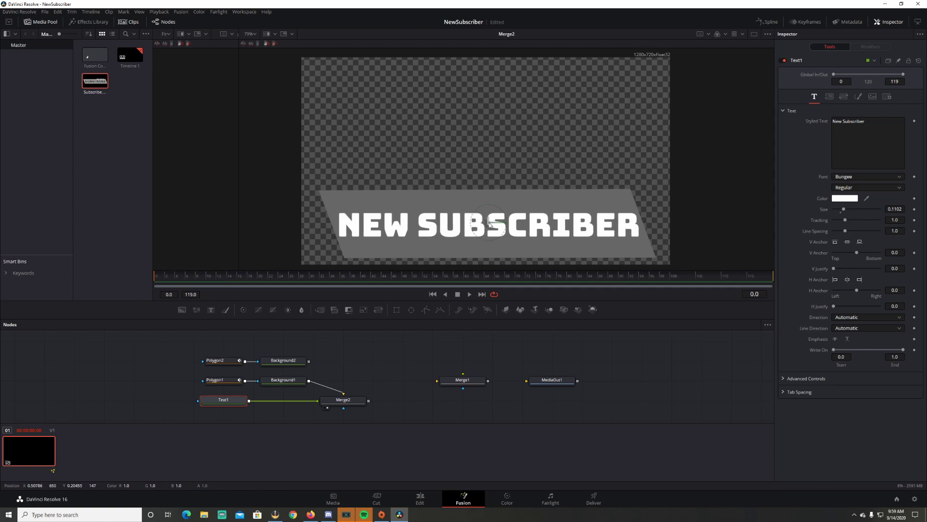
- Tidy the node graph by moving Merge2 closer to Text1 and shifting Polygon2 and Background2 up, away from the other nodes
click(330, 404)
drag(330, 404, 308, 403)
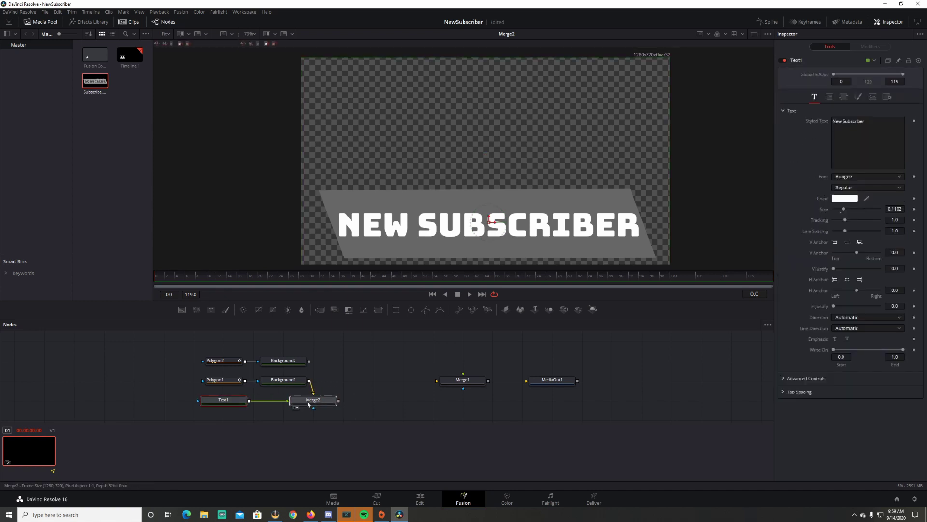
click(298, 407)
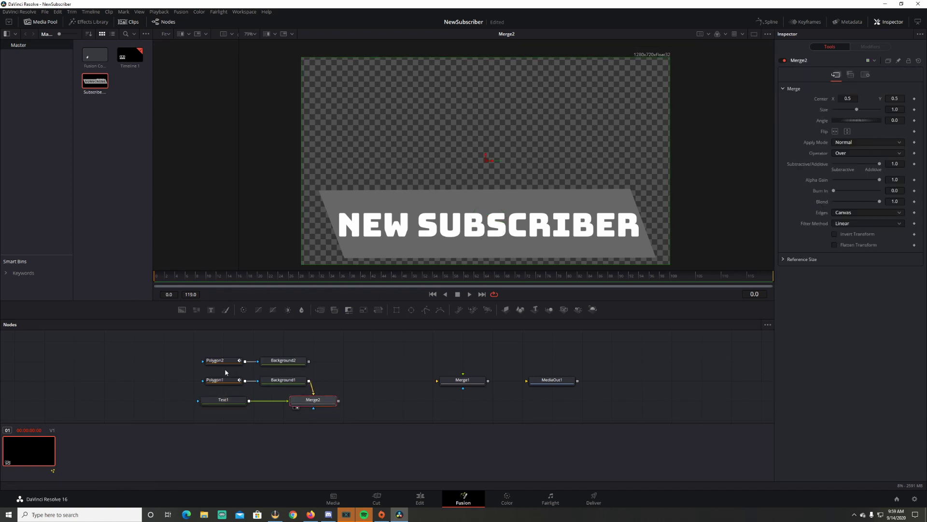
drag(204, 333, 286, 342)
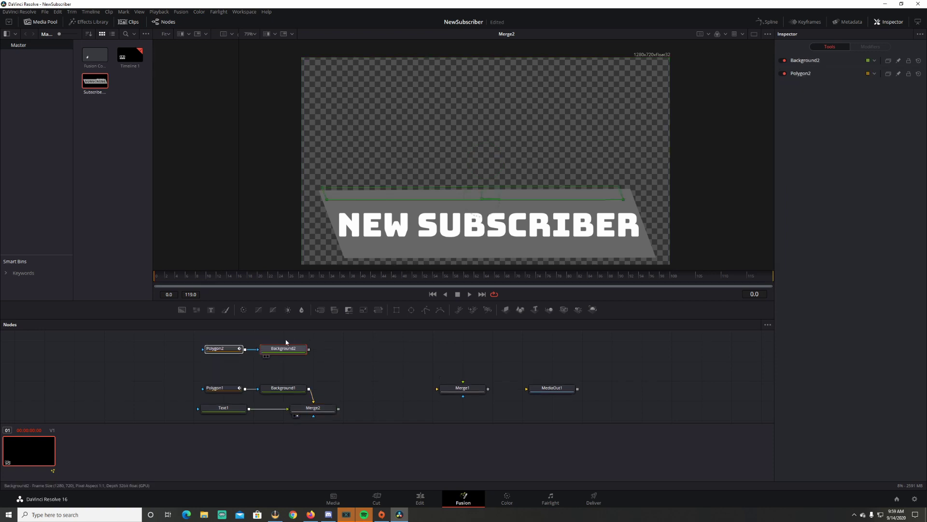
click(248, 381)
drag(201, 376, 330, 413)
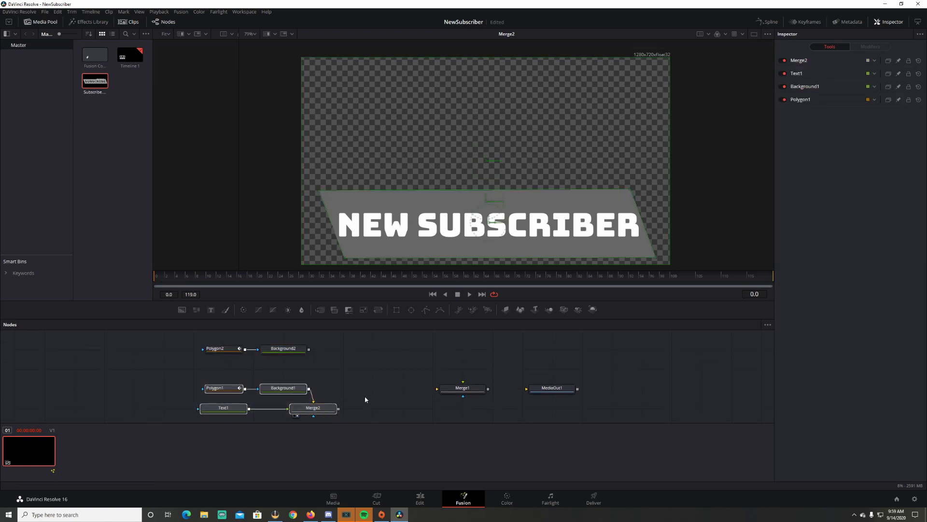
- Add a Transform node after Merge2 and show it in the viewer
scroll(364, 395, down, 1)
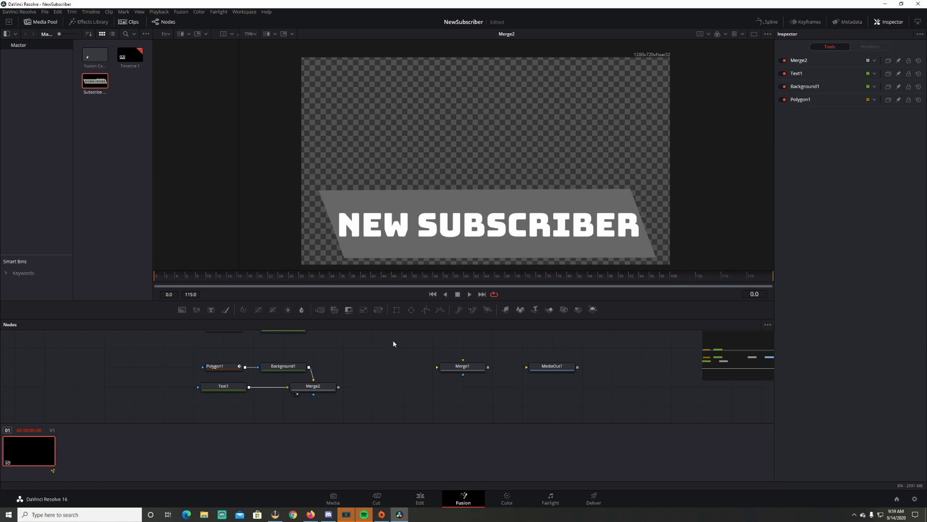
click(331, 386)
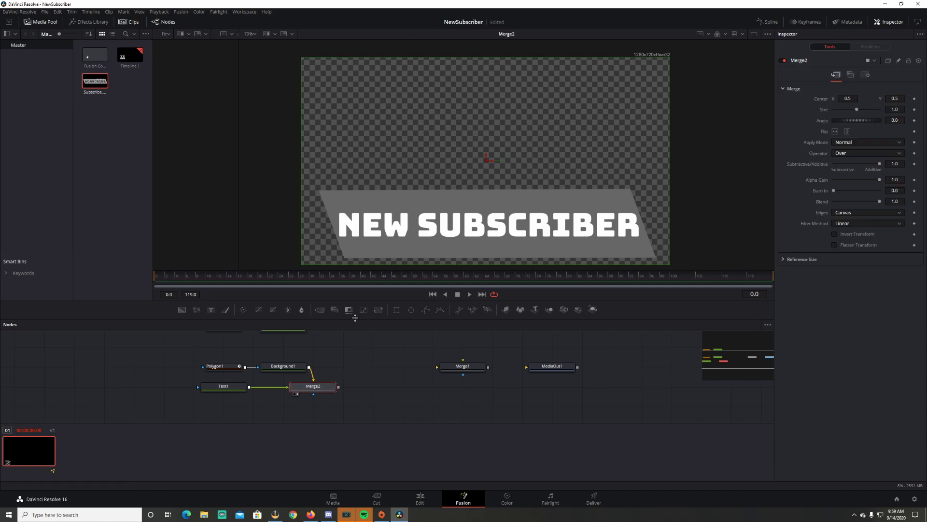
drag(378, 309, 354, 393)
click(357, 393)
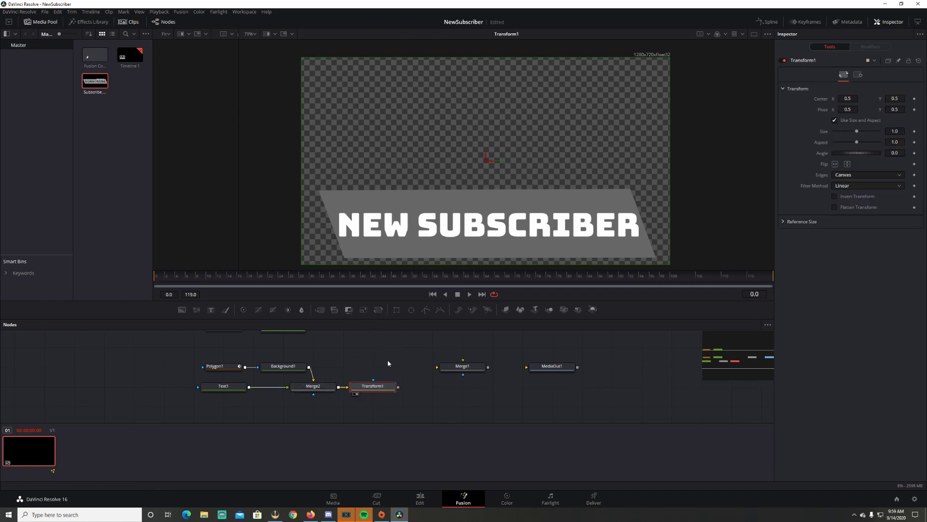
scroll(362, 356, up, 2)
click(365, 385)
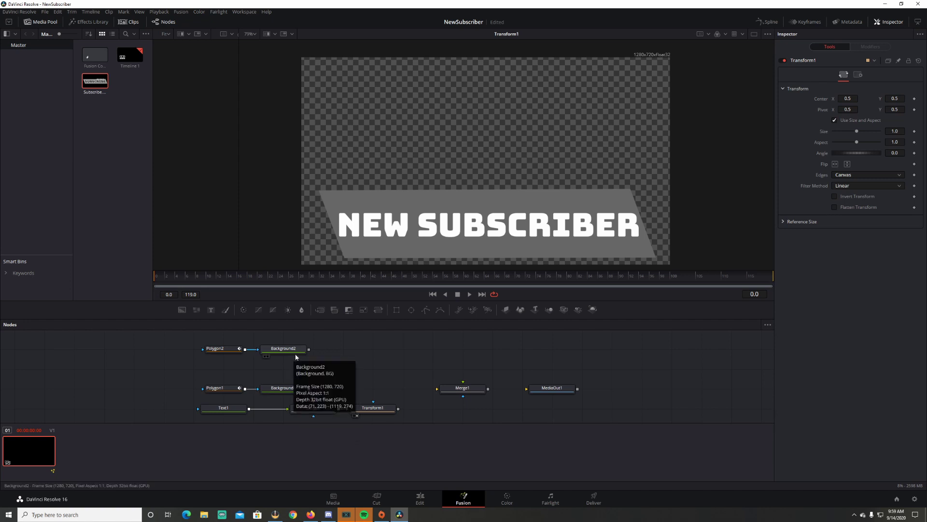
- Show Background2 in the viewer and add a second Text node between Background2 and Background1
click(294, 352)
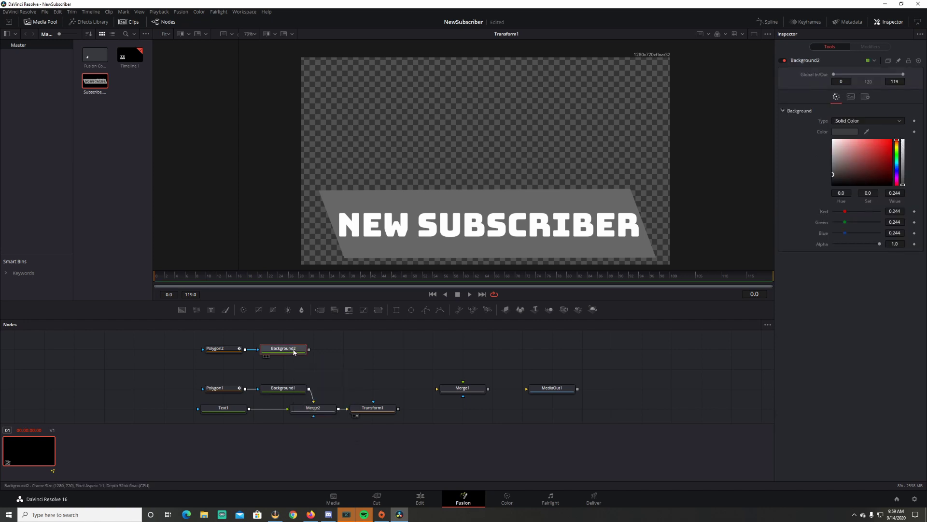
click(269, 358)
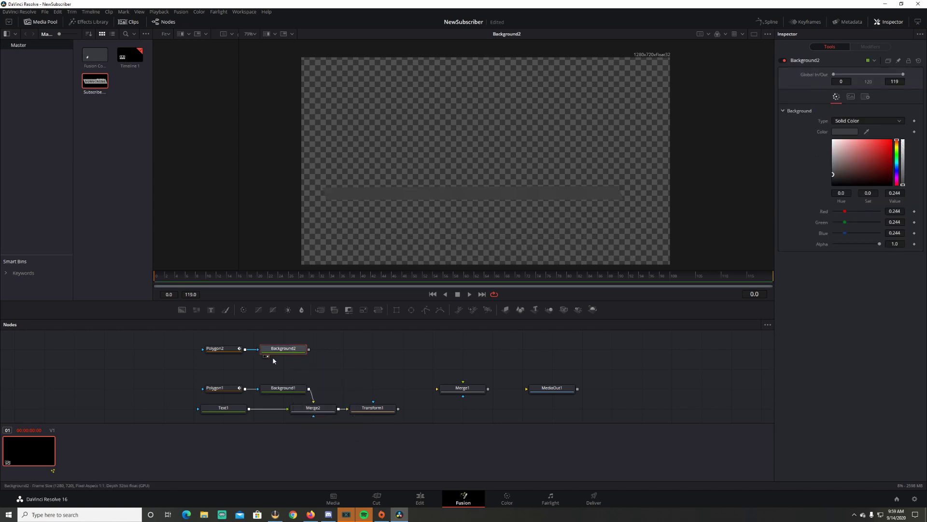
click(193, 335)
drag(211, 309, 285, 371)
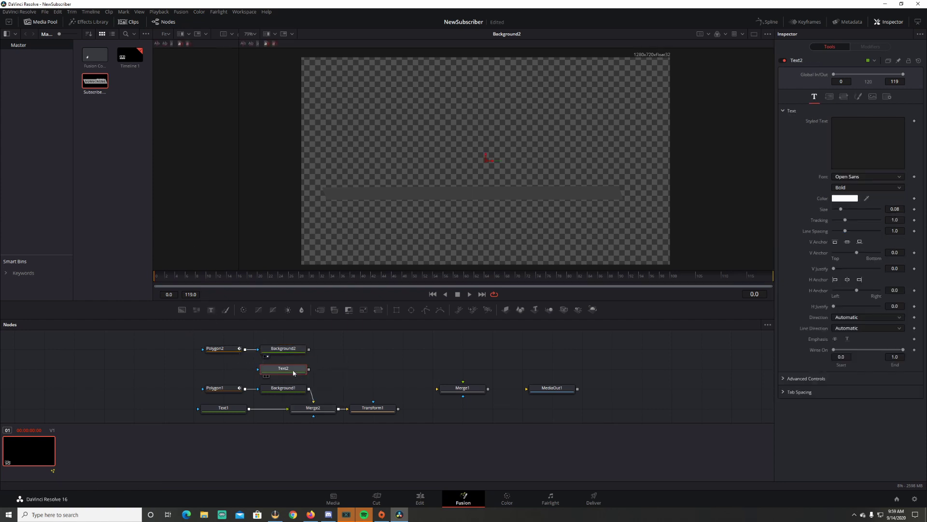
- Set the styled text of Text2 to "Welcome" in the Bungee font
click(855, 141)
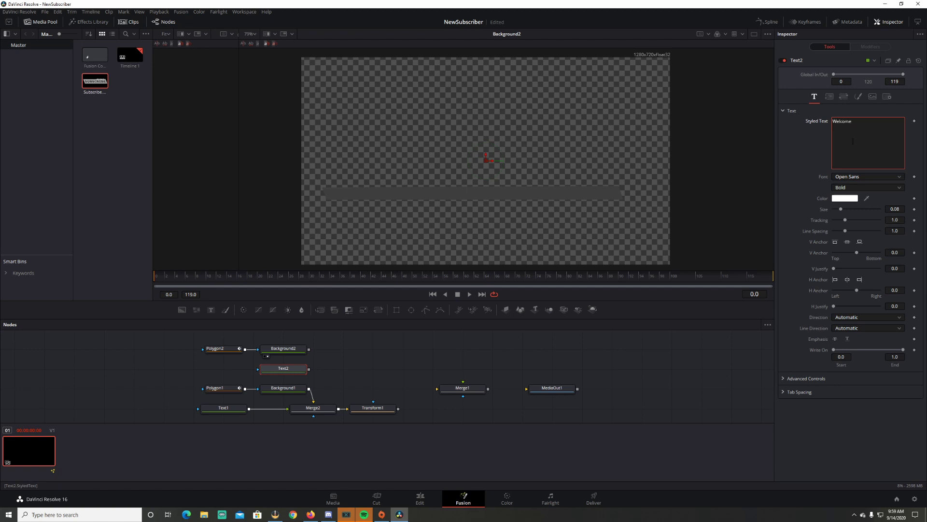
click(889, 177)
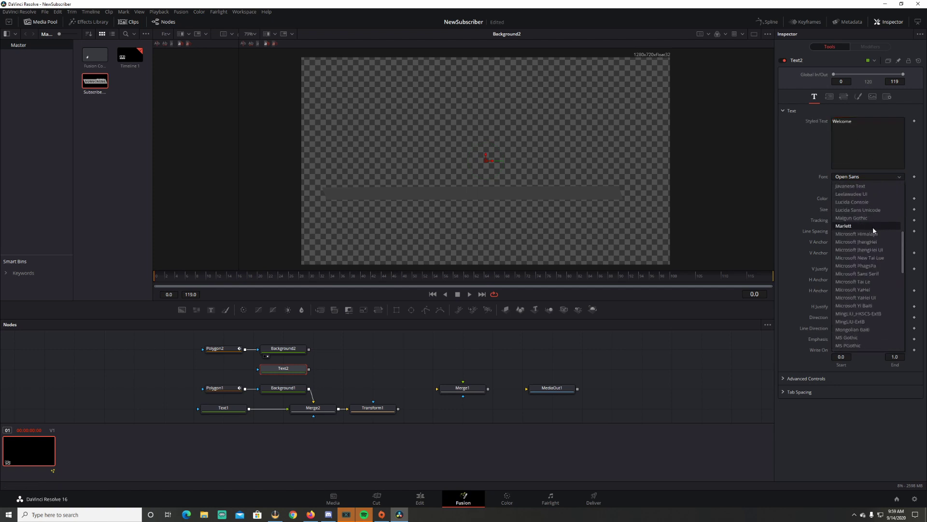
scroll(871, 225, up, 6)
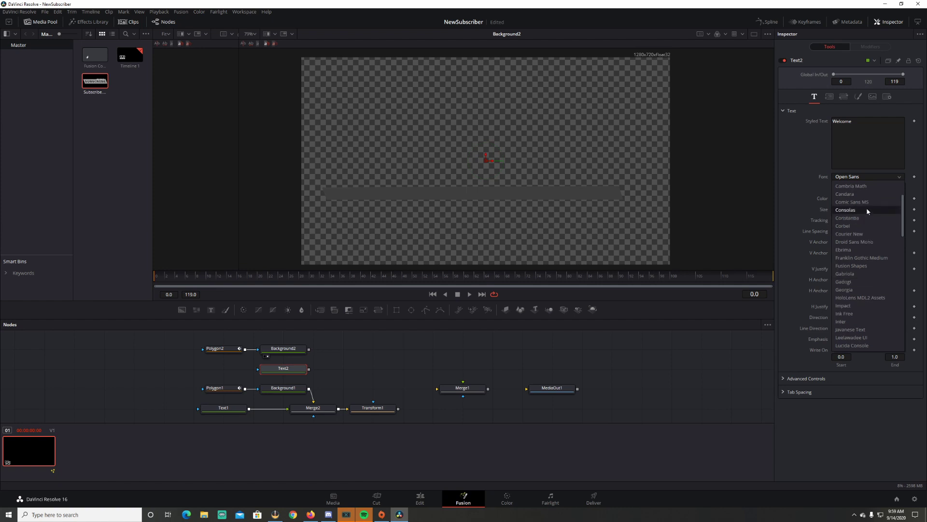
scroll(868, 211, up, 2)
click(865, 210)
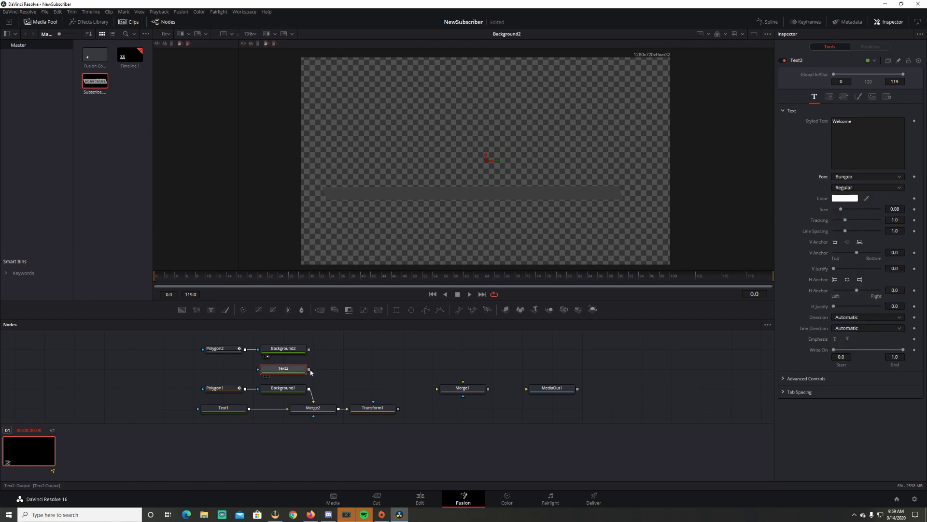
- Merge Text2 over Background2 through a new Merge node and show that merge in the viewer
drag(309, 370, 311, 351)
drag(310, 351, 309, 369)
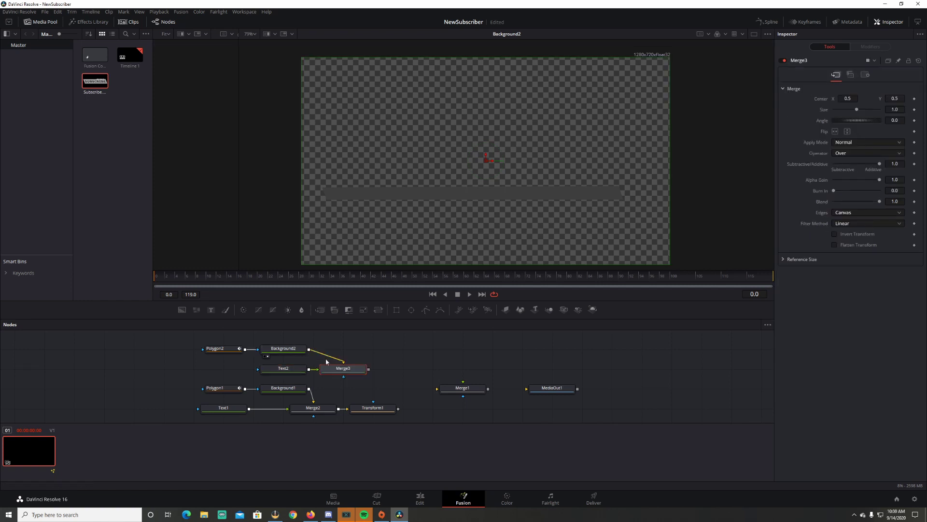
click(327, 377)
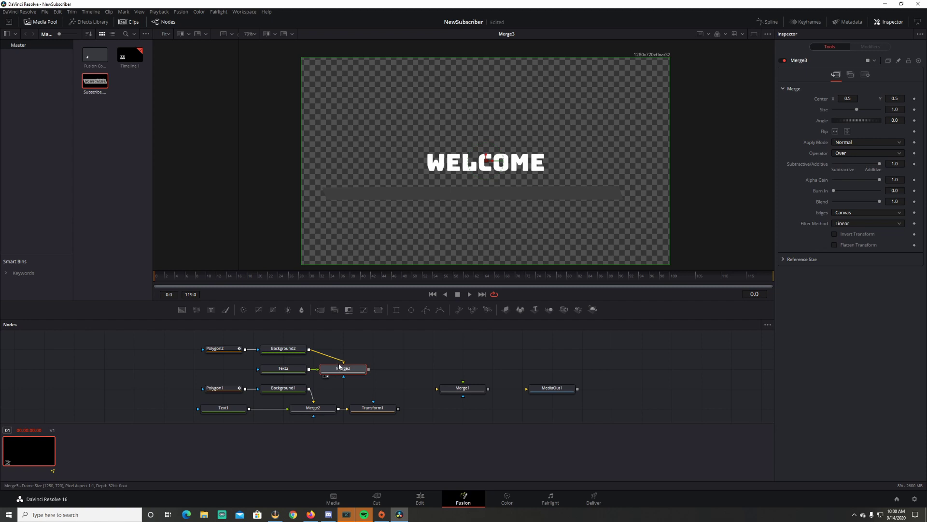
- Scale the "Welcome" text to 0.53 in Merge3 and place it on the dark strip, centred at about X 0.424, Y 0.35
drag(486, 160, 487, 188)
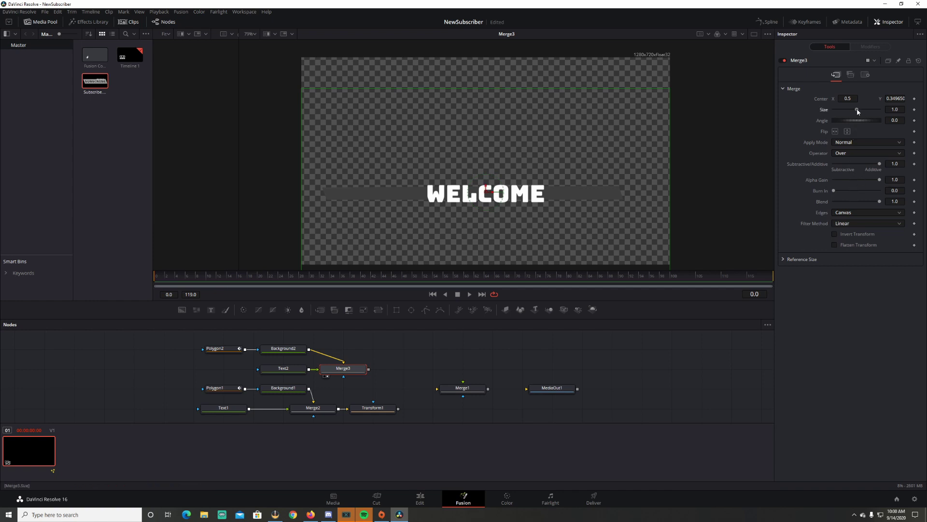
drag(857, 108, 847, 112)
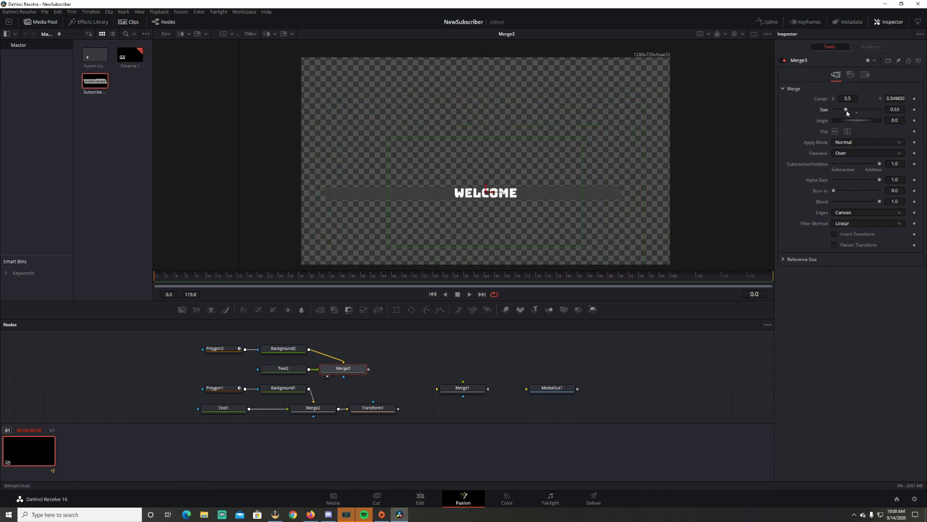
scroll(482, 212, up, 3)
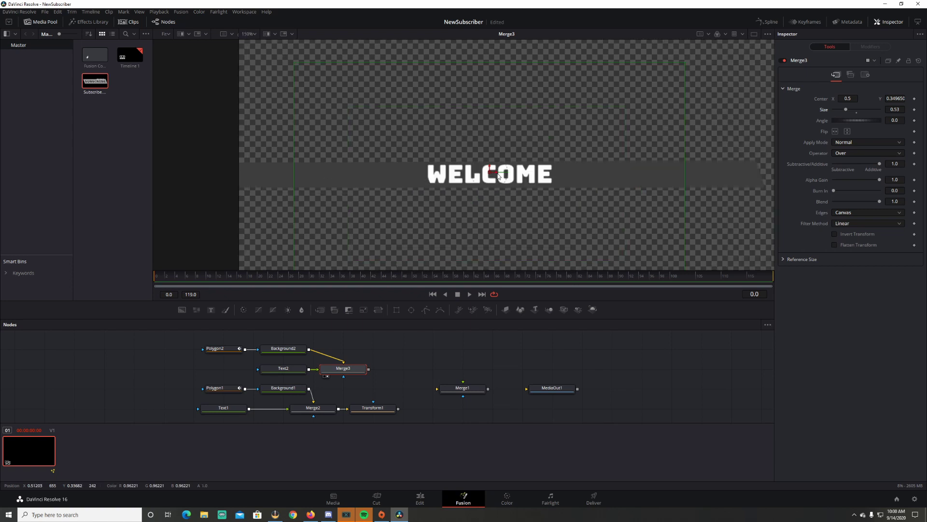
drag(499, 176, 447, 182)
scroll(459, 200, down, 1)
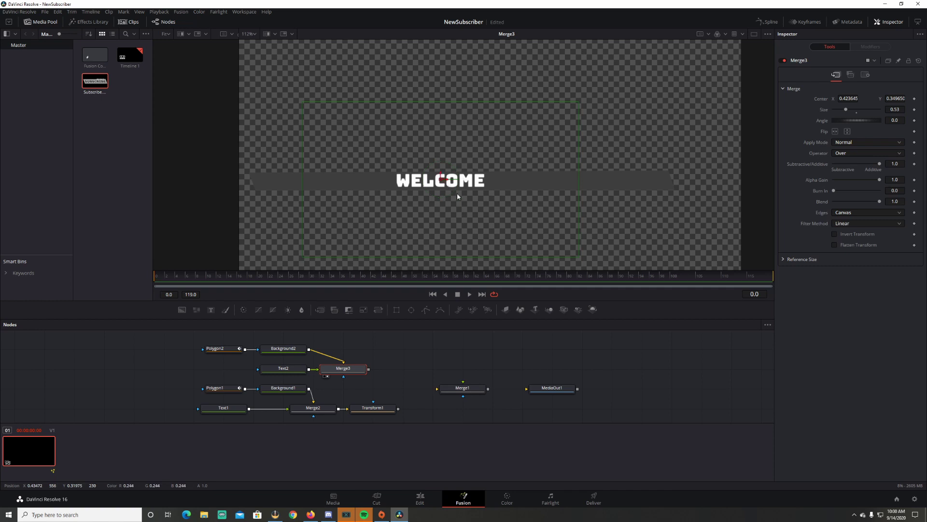
- Add a Transform node after Merge3, and connect Transform1 as background and Transform2 as foreground of Merge1
click(375, 380)
click(378, 309)
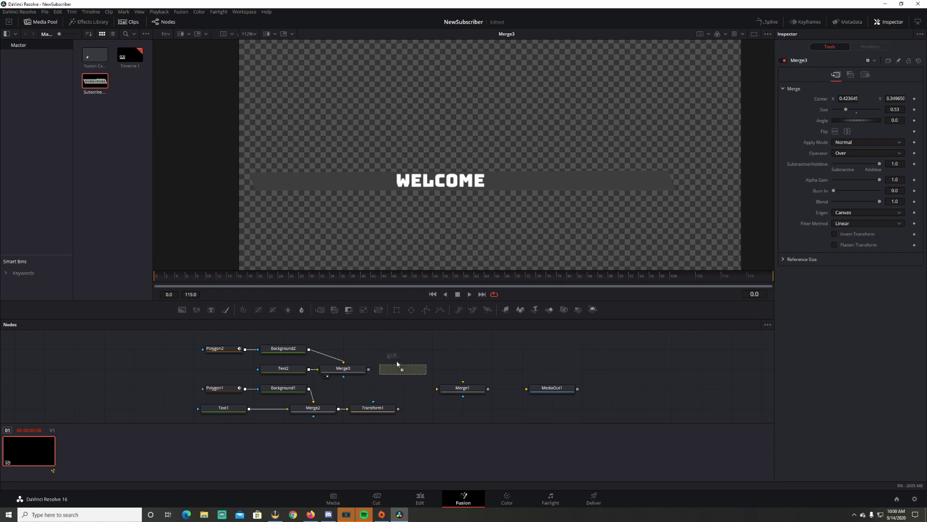
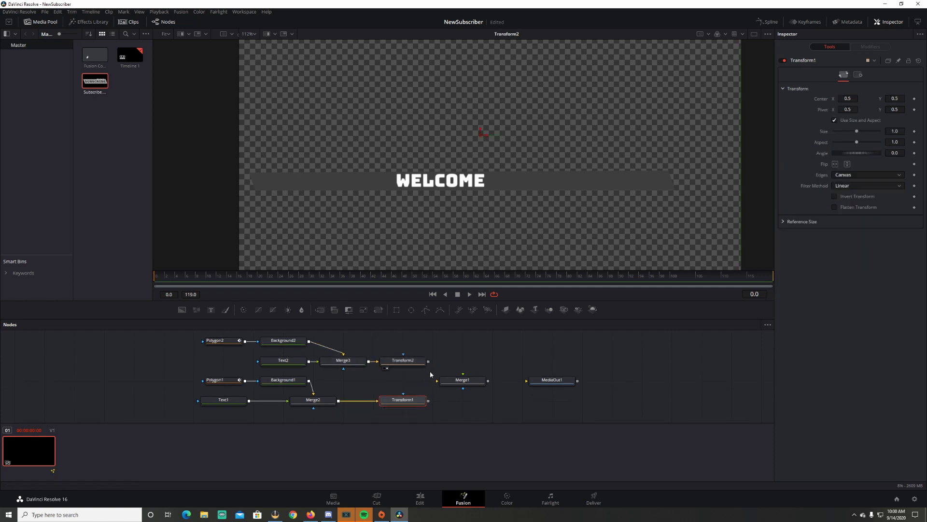
drag(428, 362, 463, 376)
drag(429, 401, 474, 381)
- Raise the Welcome strip with Transform2 to a centre Y of about 0.595, and lower the New Subscriber panel with Transform1 to about 0.467
click(403, 360)
drag(480, 151, 481, 123)
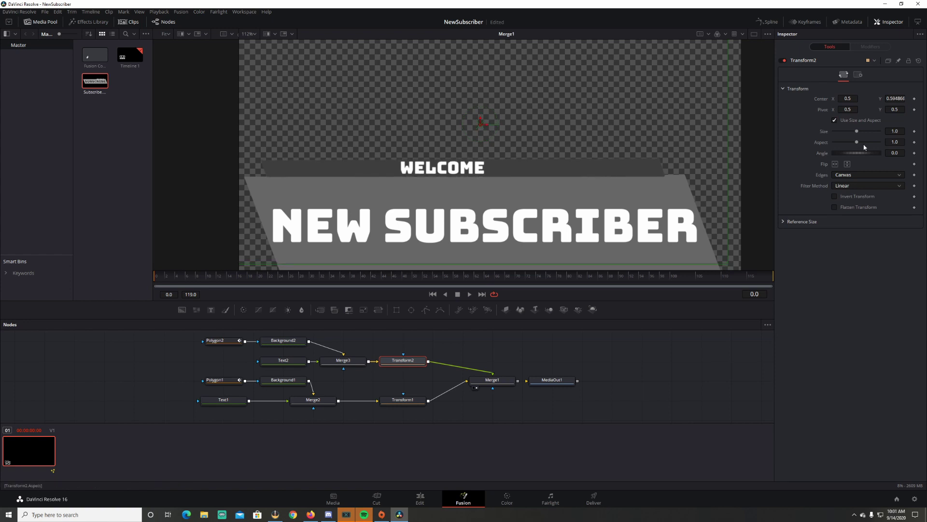
scroll(474, 153, down, 2)
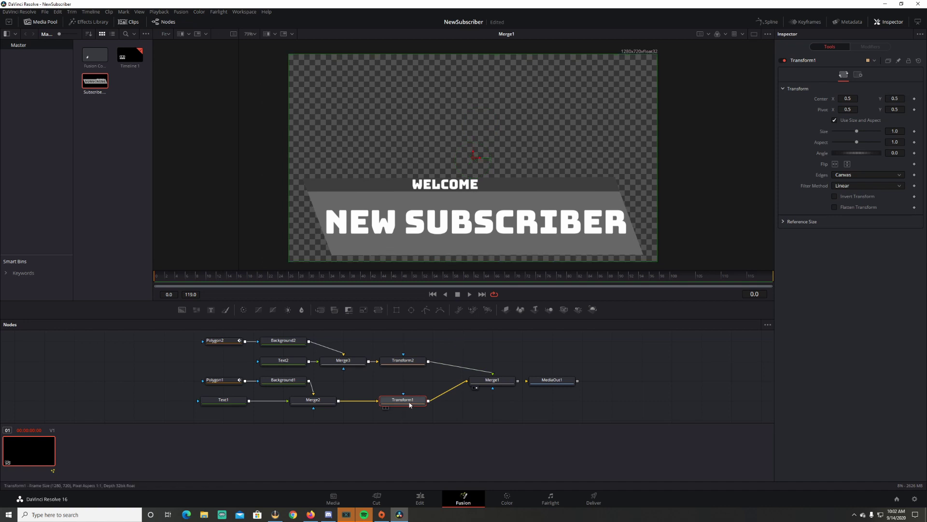
drag(473, 153, 474, 160)
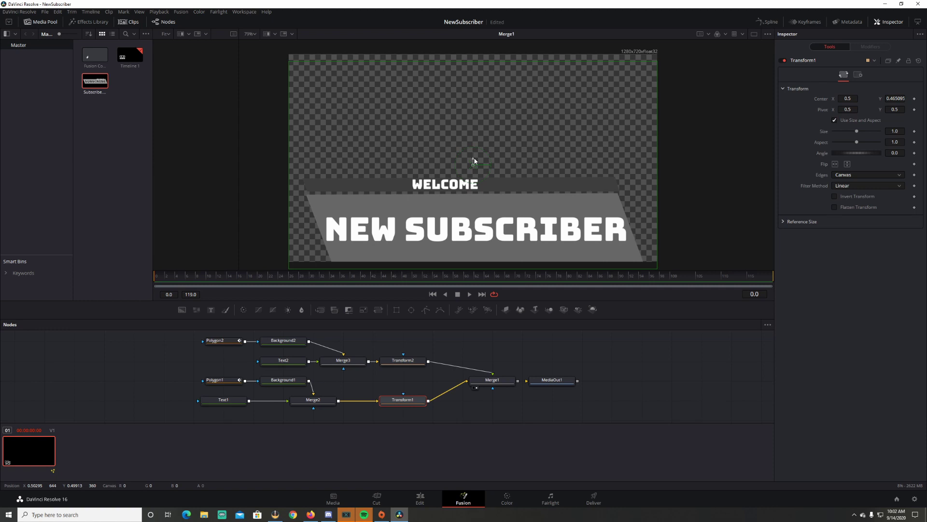
drag(474, 161, 474, 160)
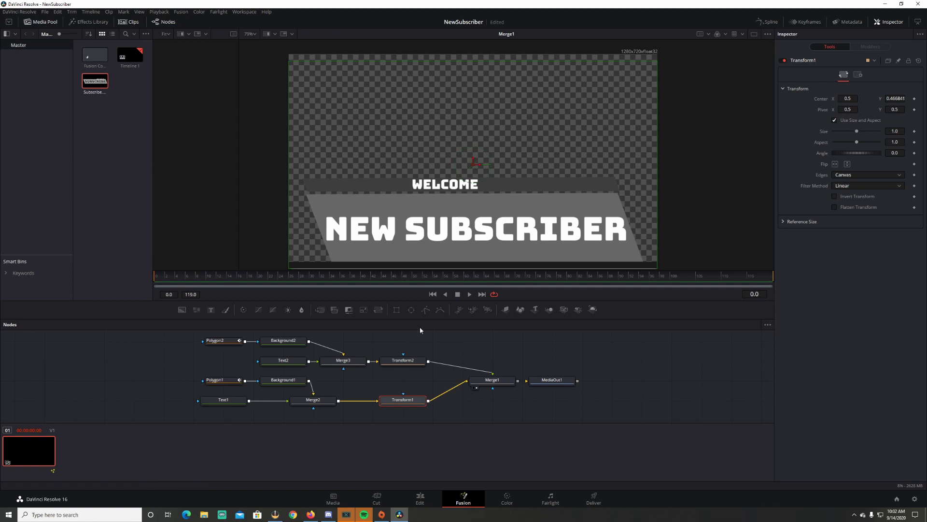
- Lower the Welcome strip with Transform2 to a centre of about X 0.502, Y 0.576, and move MediaOut1 farther away from Merge1
click(405, 363)
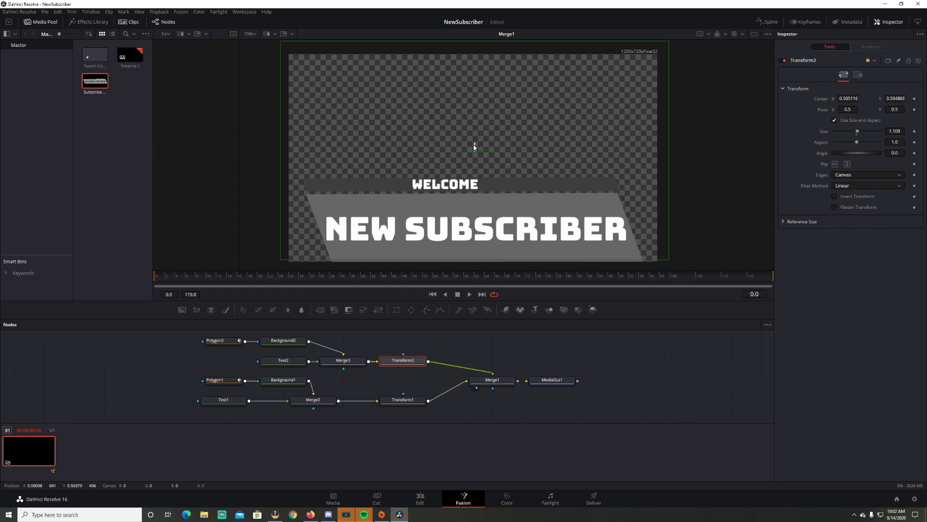
drag(474, 143, 489, 182)
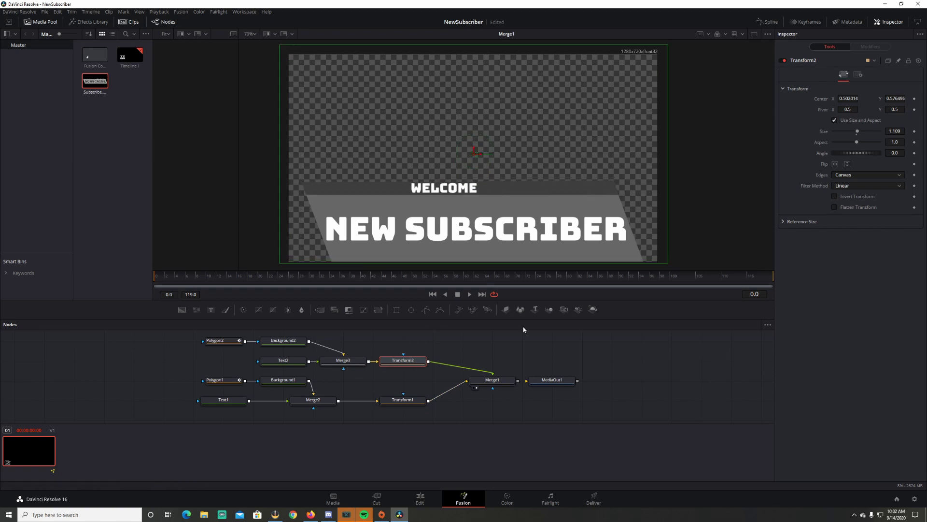
drag(545, 386, 602, 387)
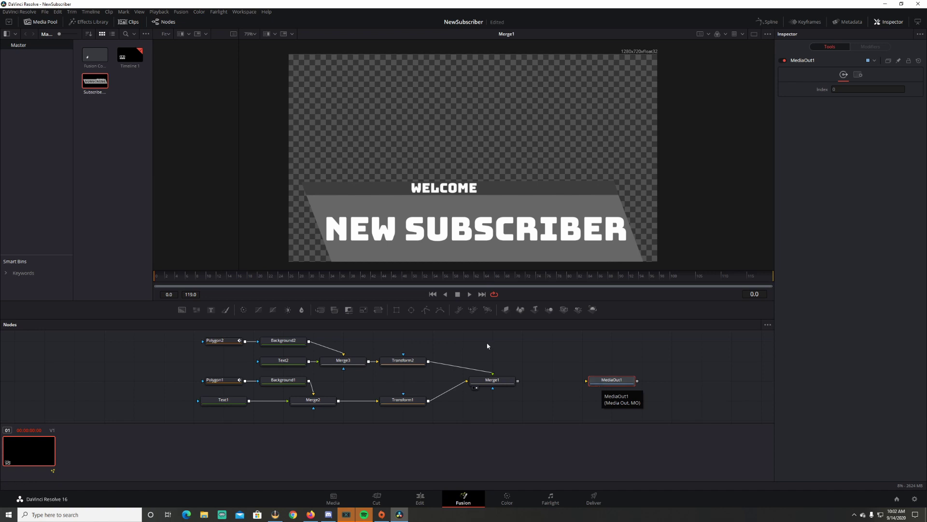
click(497, 381)
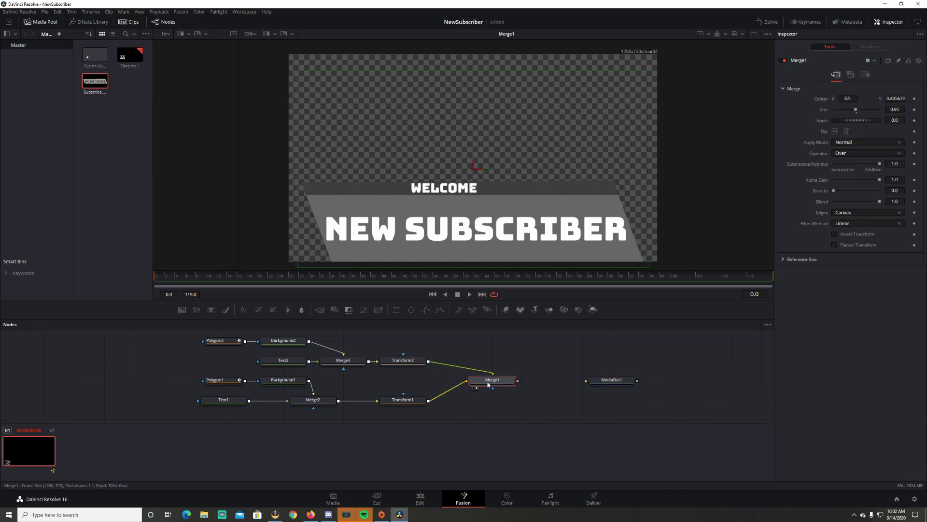
click(524, 366)
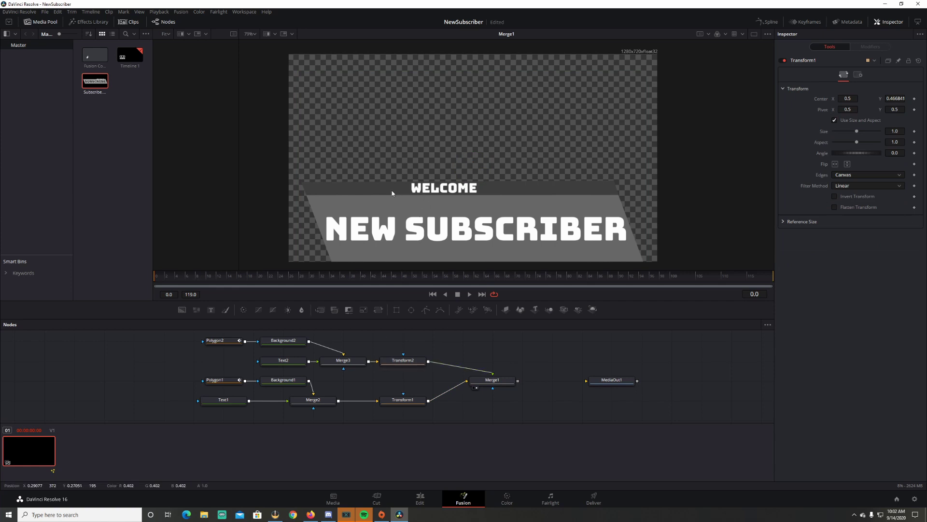
- Show Transform1 in the first viewer beside Merge1, with both viewers equally wide and both images fully in view
click(403, 401)
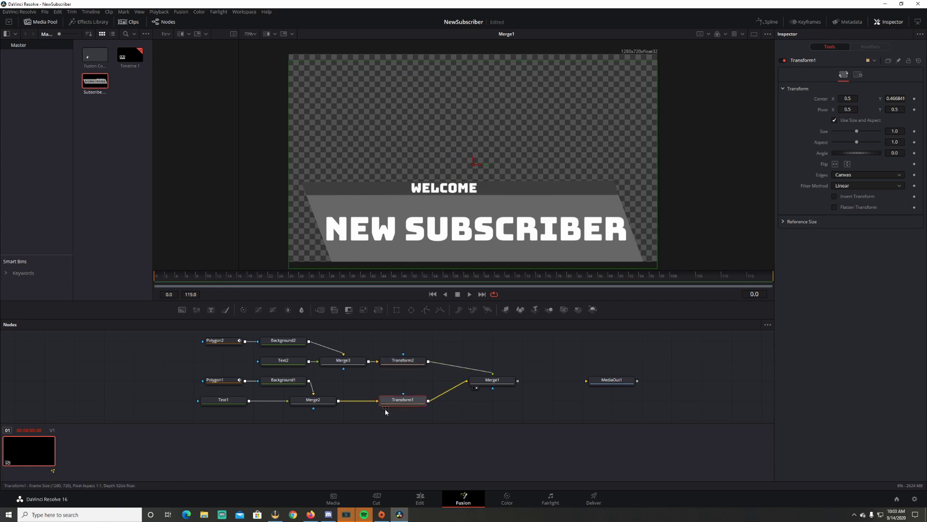
drag(386, 400, 239, 183)
drag(405, 188, 465, 197)
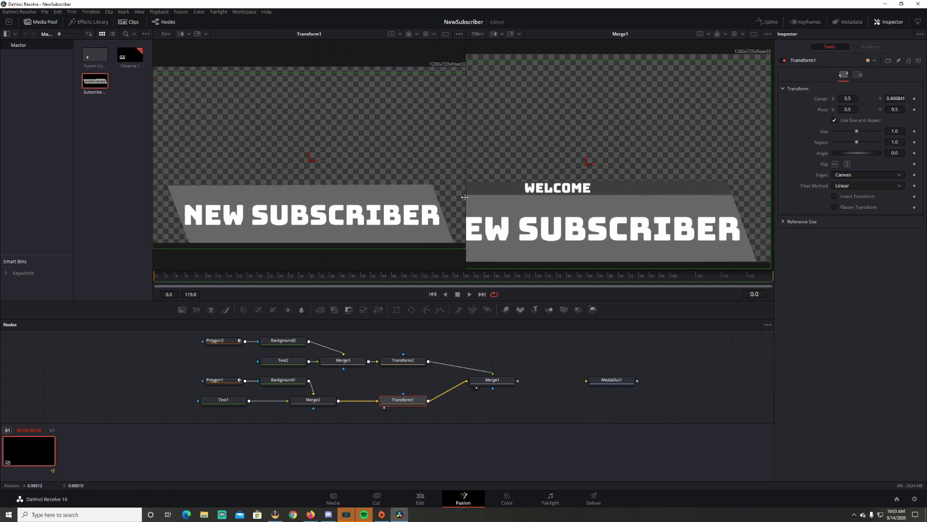
scroll(618, 172, down, 2)
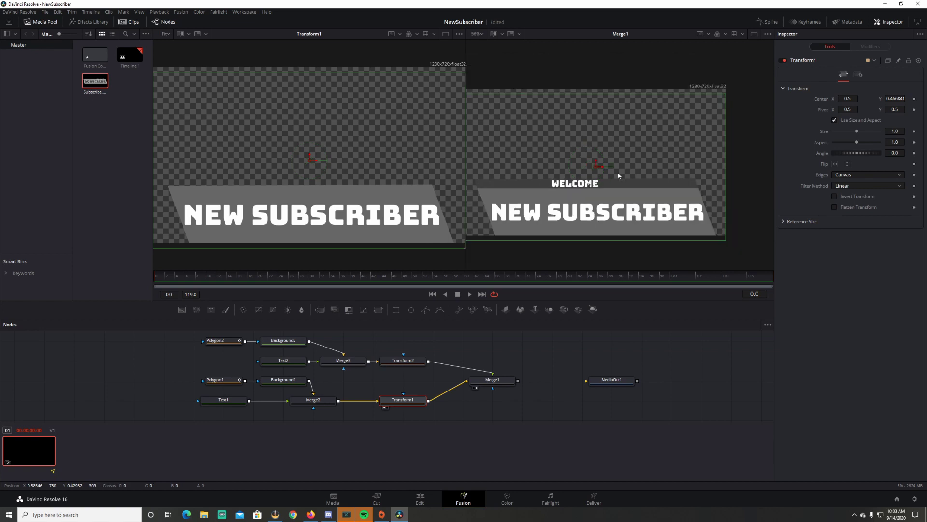
scroll(613, 182, up, 1)
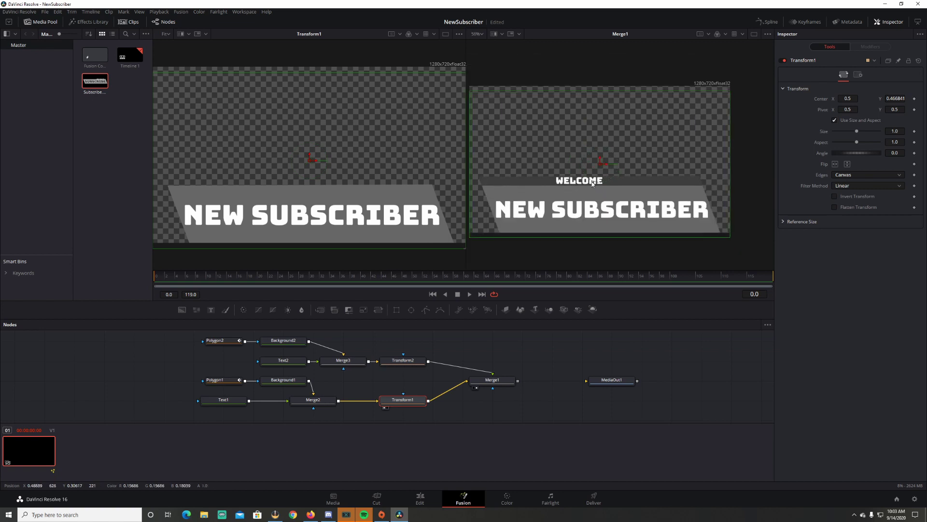
drag(573, 171, 582, 168)
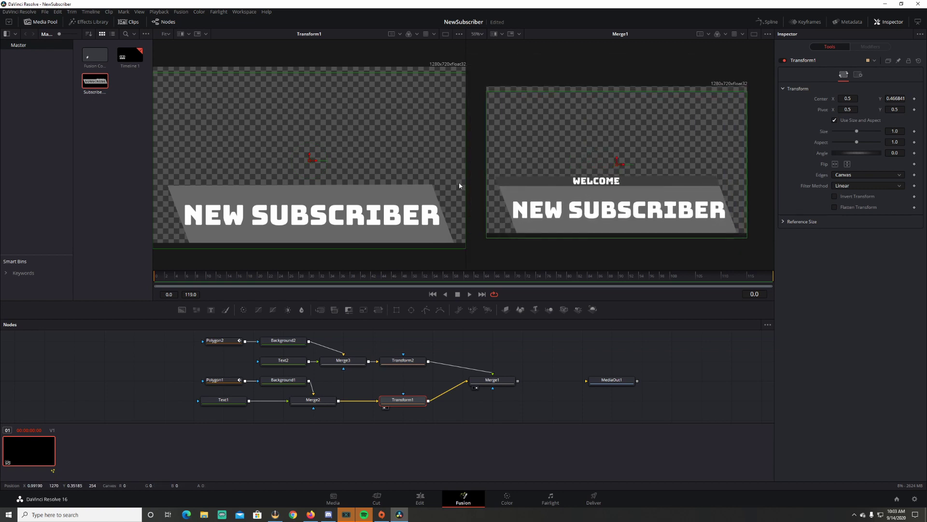
scroll(331, 175, up, 1)
scroll(331, 175, down, 2)
- Add keyframes for Transform1's Center, Size and Aspect at frame 10
click(209, 282)
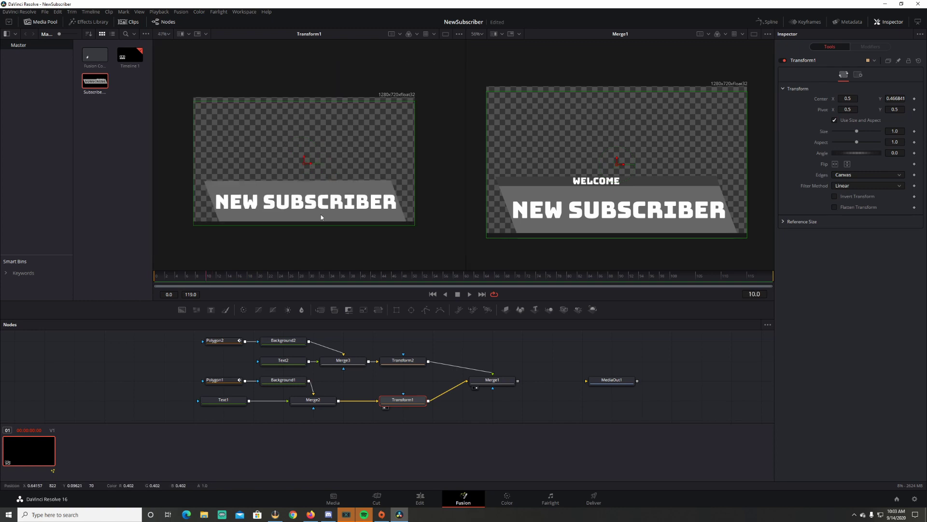
click(914, 99)
click(914, 131)
click(914, 142)
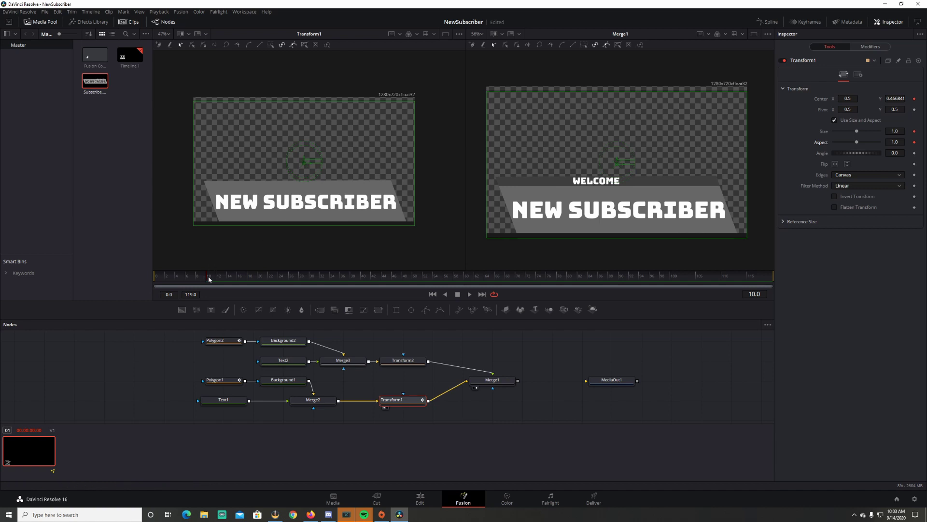
- At frame 0, lower Transform1's centre Y to about 0.094, set Size to 0.0 and Aspect to 0.01, and play the animation
drag(207, 273, 158, 272)
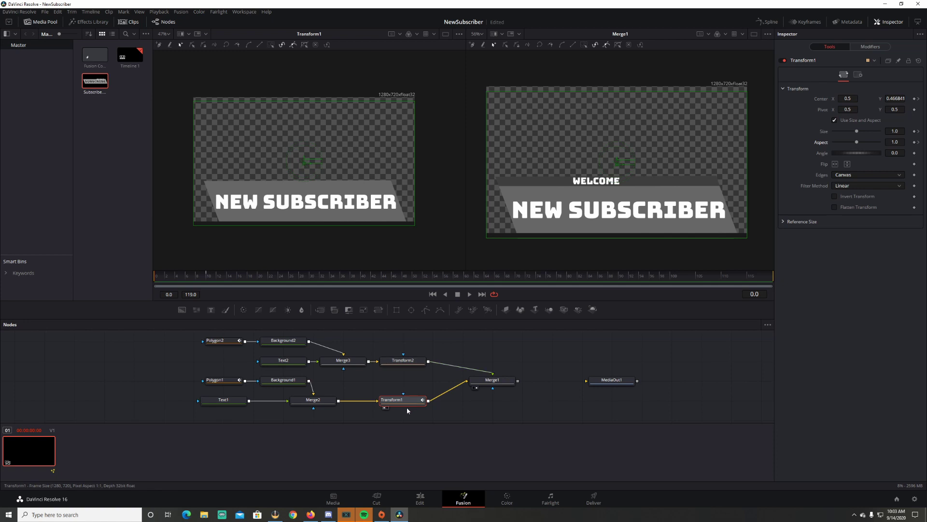
drag(304, 162, 303, 207)
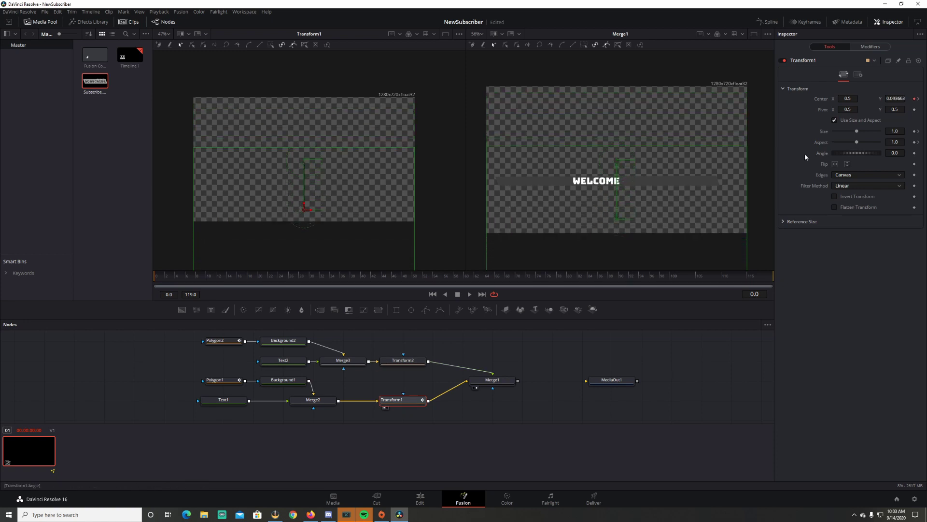
drag(856, 131, 826, 145)
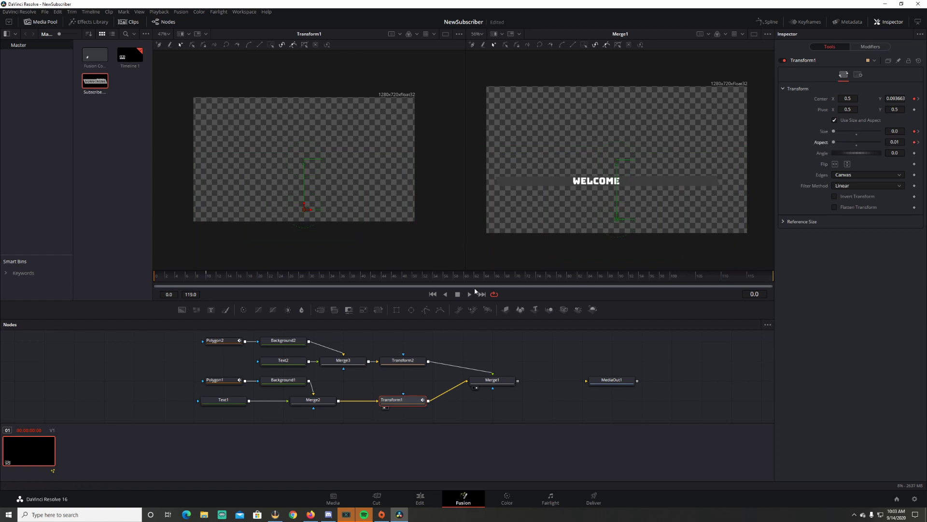
click(469, 295)
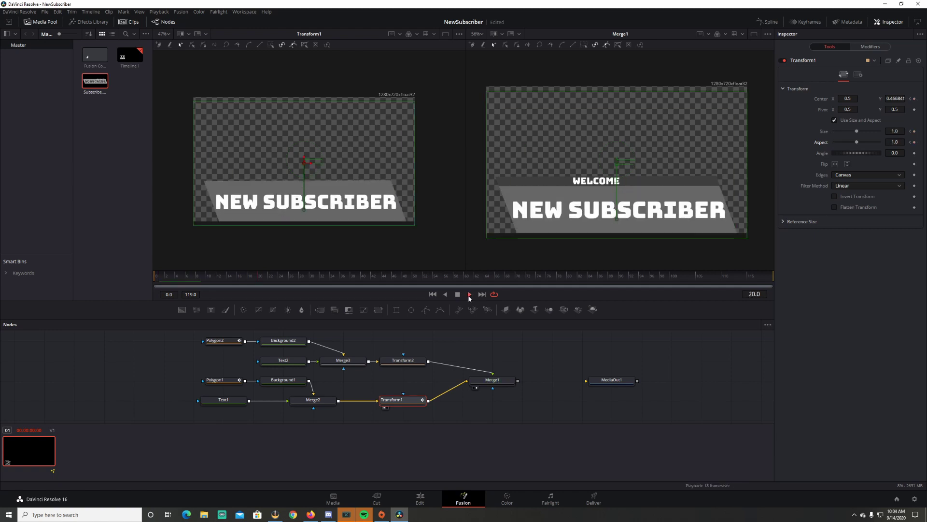
click(457, 294)
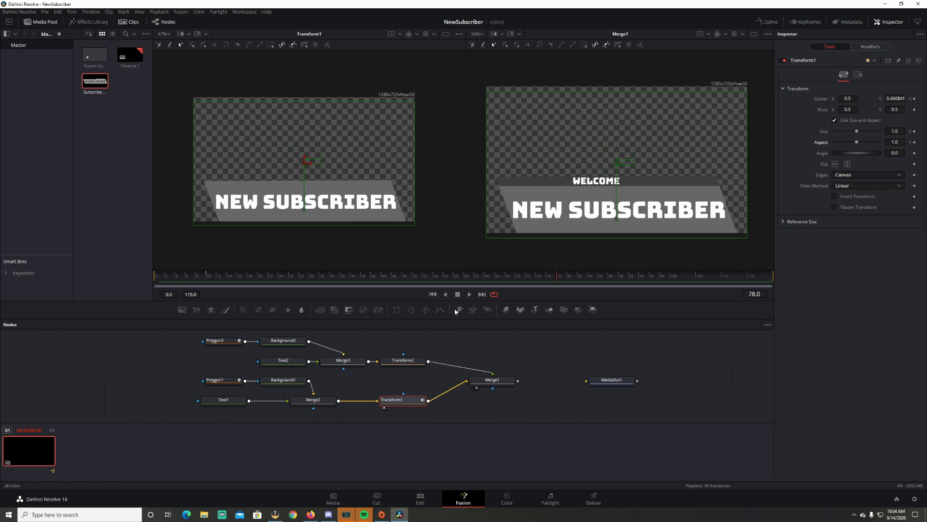
- Show Transform2 in the first viewer and add keyframes for its Size, Aspect and Center at frame 10
click(410, 363)
click(207, 282)
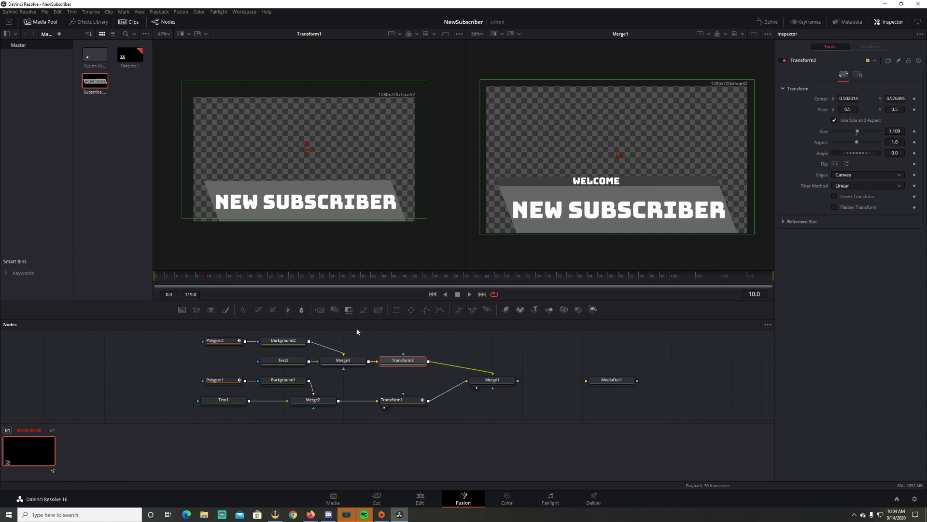
drag(388, 368, 310, 185)
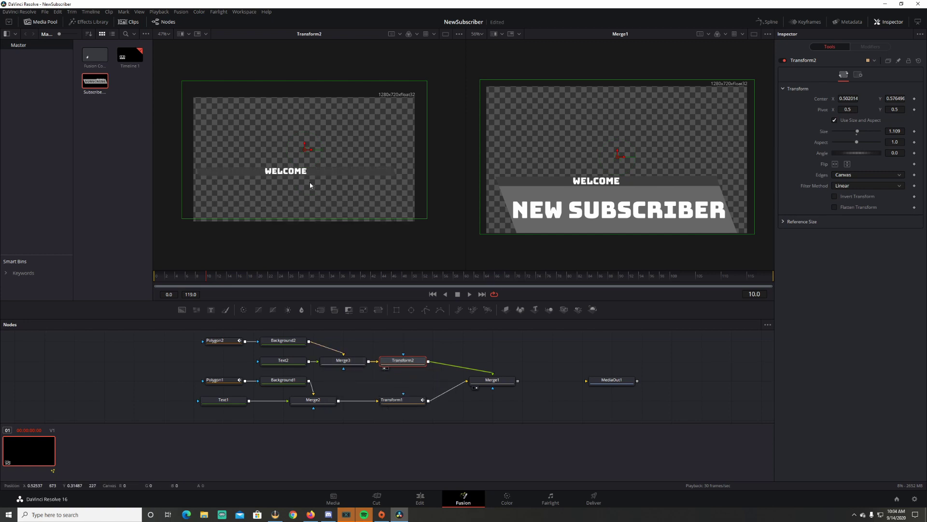
click(915, 131)
click(914, 142)
click(915, 99)
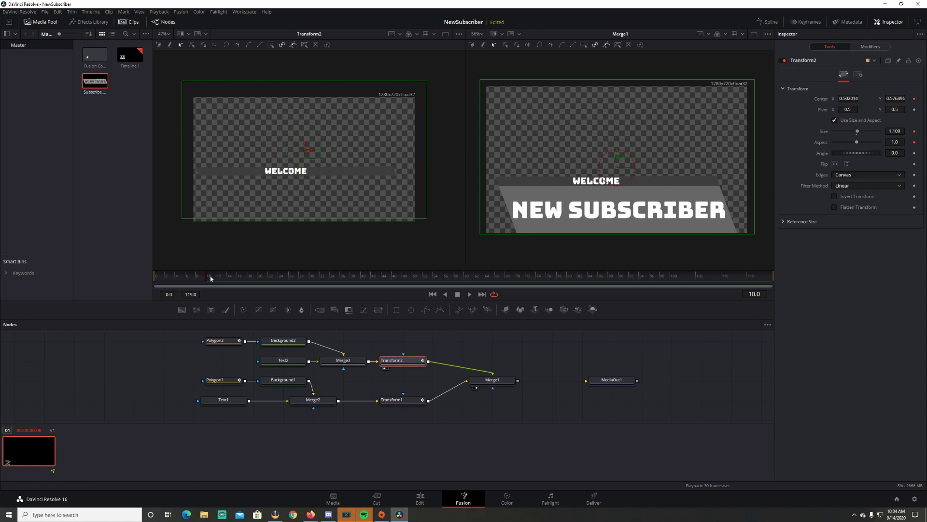
- At frame 0, lower Transform2's centre Y to about 0.133, set Size to 0.0 and Aspect to 0.01, and preview the animation
drag(207, 279, 158, 279)
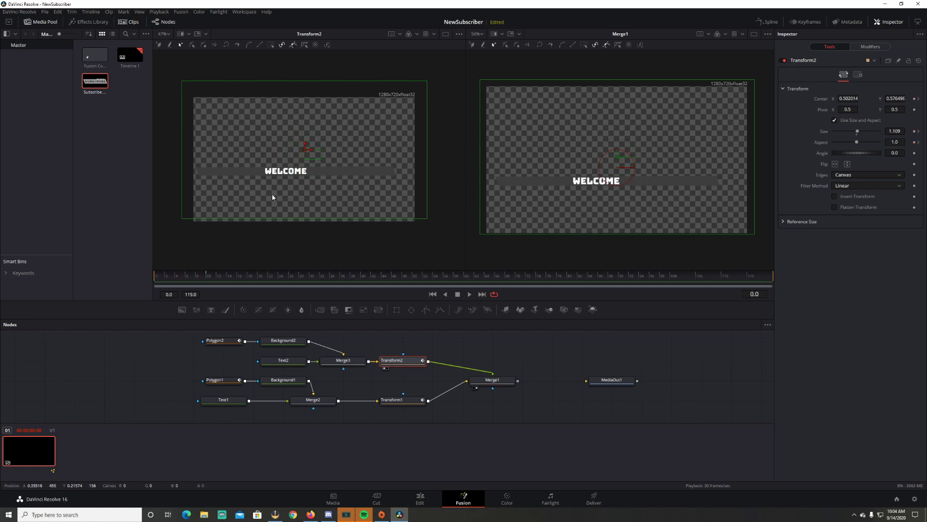
drag(305, 146, 301, 201)
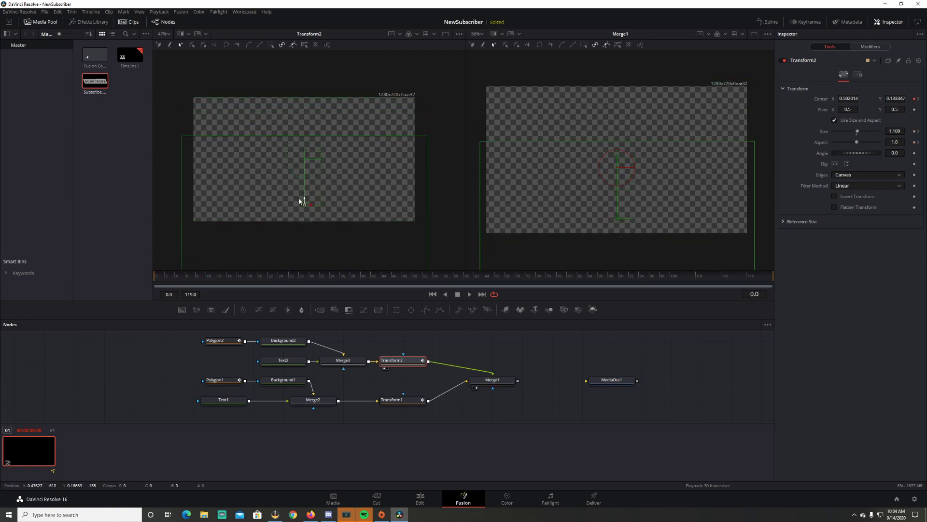
drag(858, 131, 828, 146)
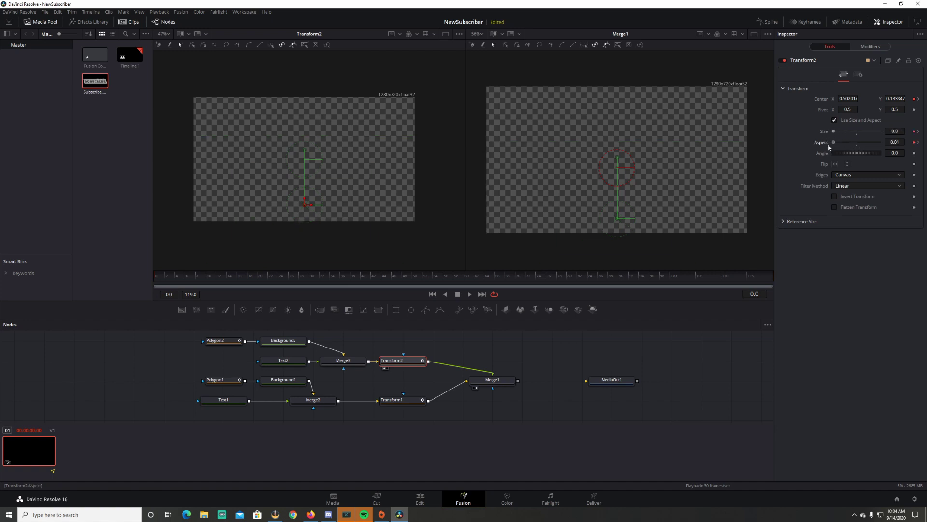
click(470, 295)
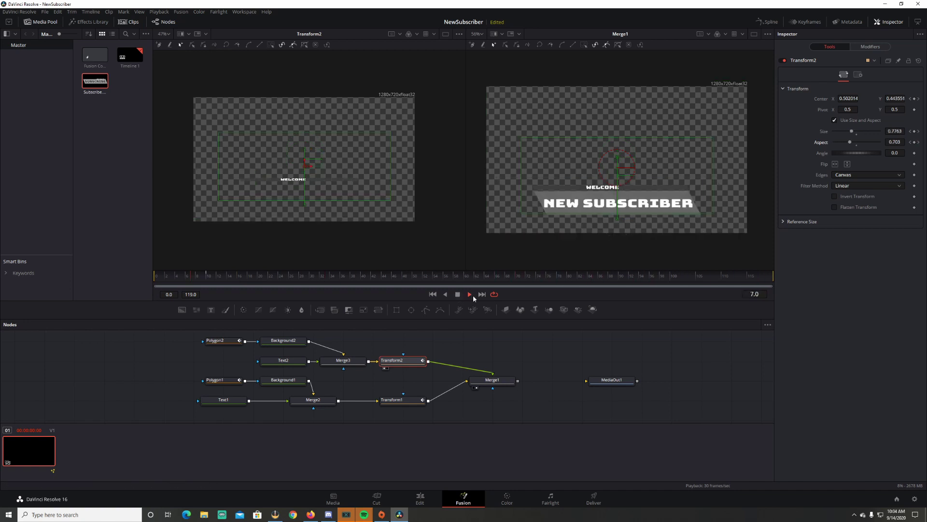
drag(166, 277, 224, 277)
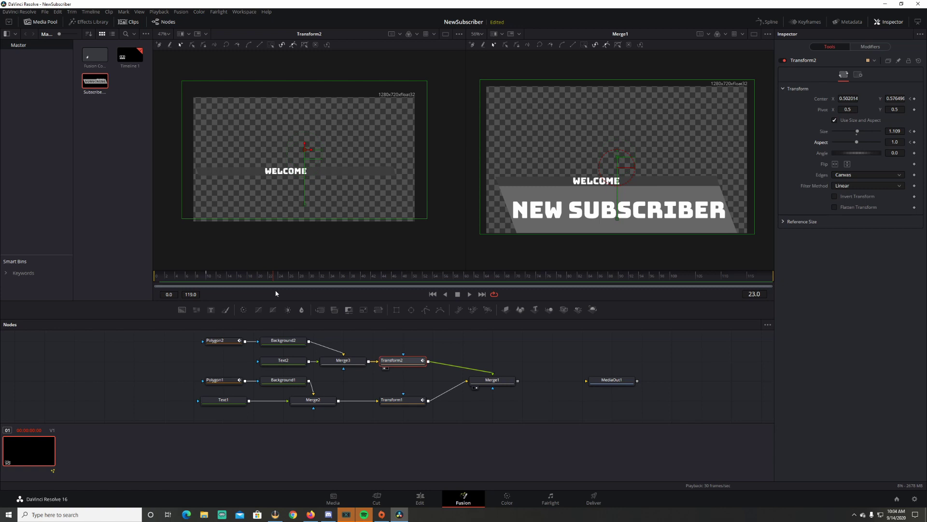
click(250, 276)
drag(250, 276, 220, 276)
- Open an enlarged Spline editor and display the Polygon1, Polygon2, Transform1 and Transform2 curves fitted to the graph
click(769, 21)
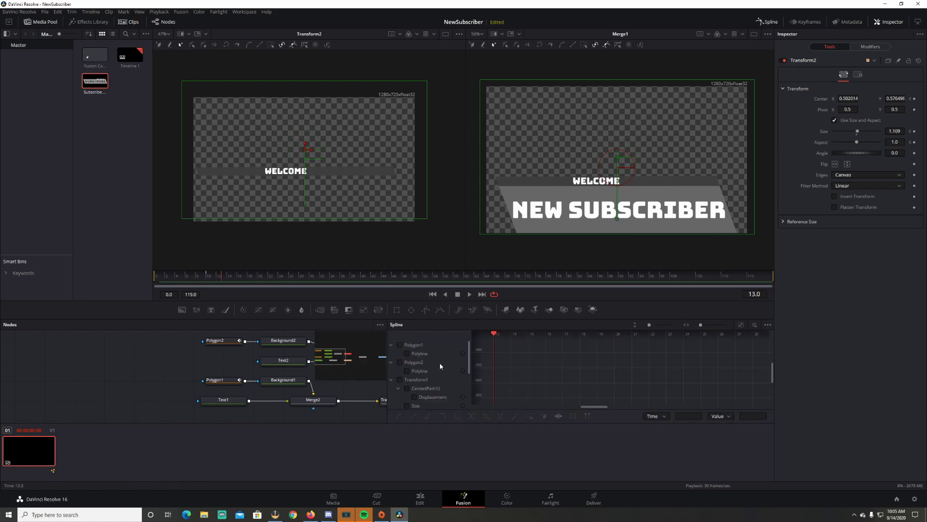
drag(448, 316, 712, 195)
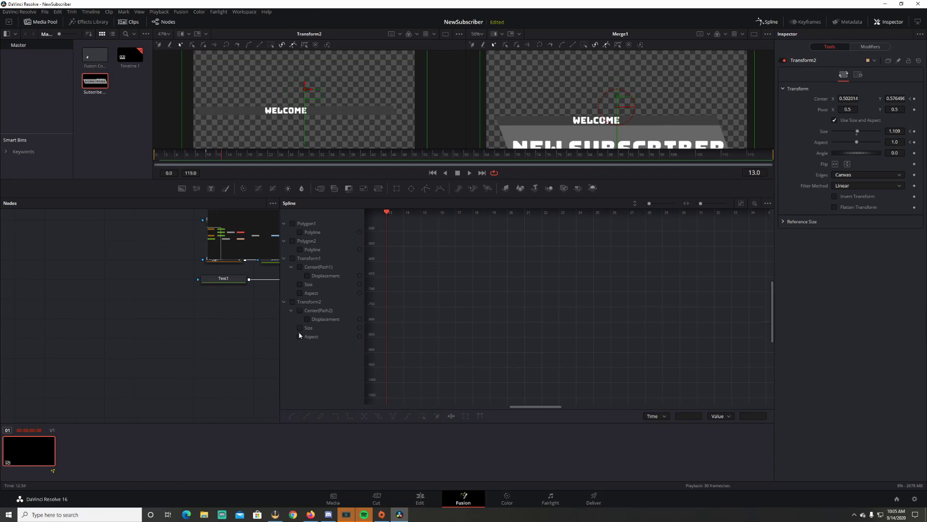
click(292, 224)
click(293, 241)
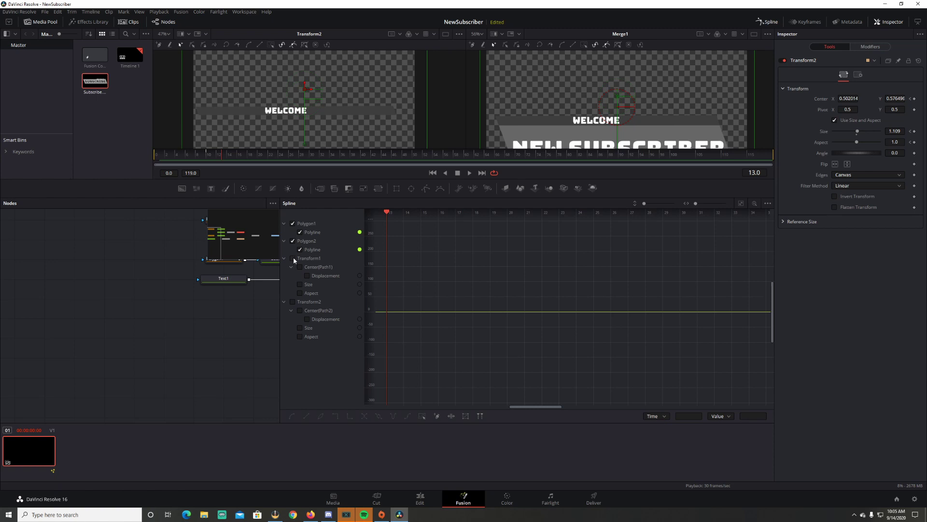
click(293, 258)
click(293, 302)
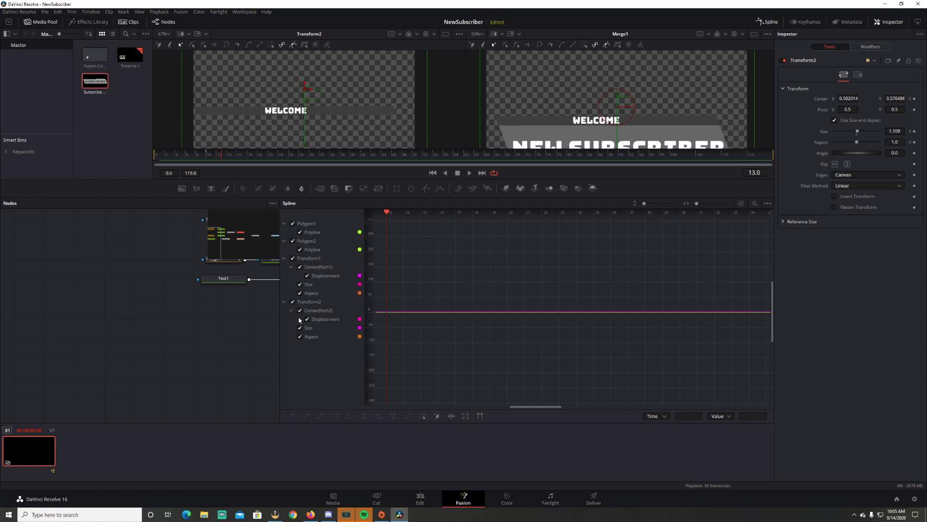
click(741, 204)
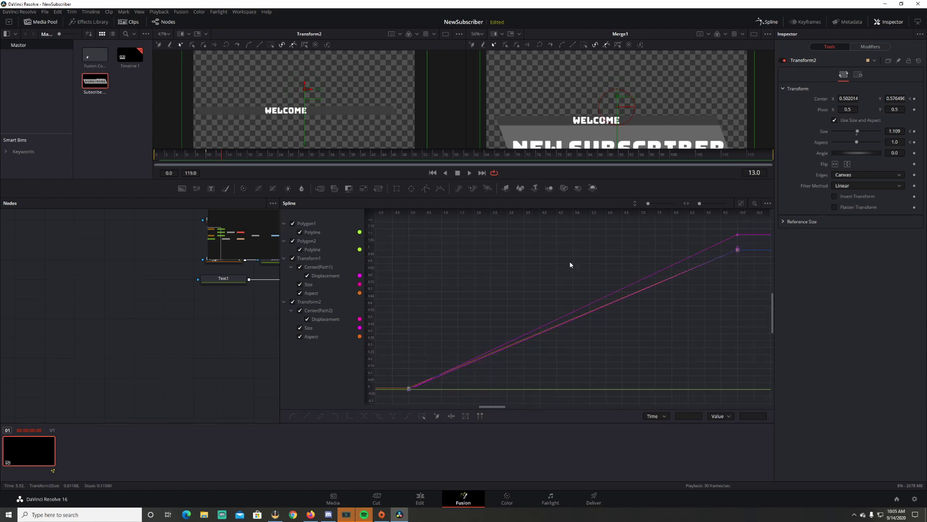
- Smooth all keyframes of the displayed curves and play back the animation in the enlarged viewers
drag(380, 220, 757, 400)
key(s)
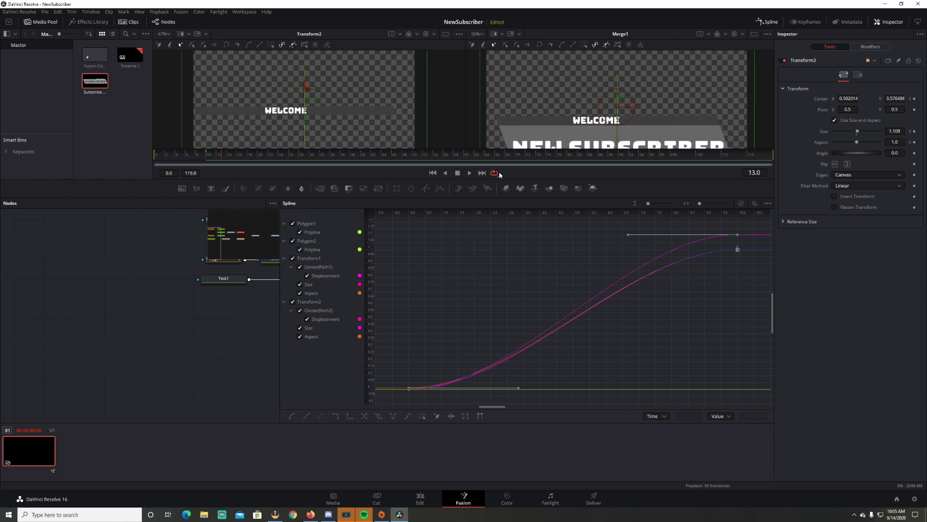
drag(523, 179, 530, 303)
click(469, 298)
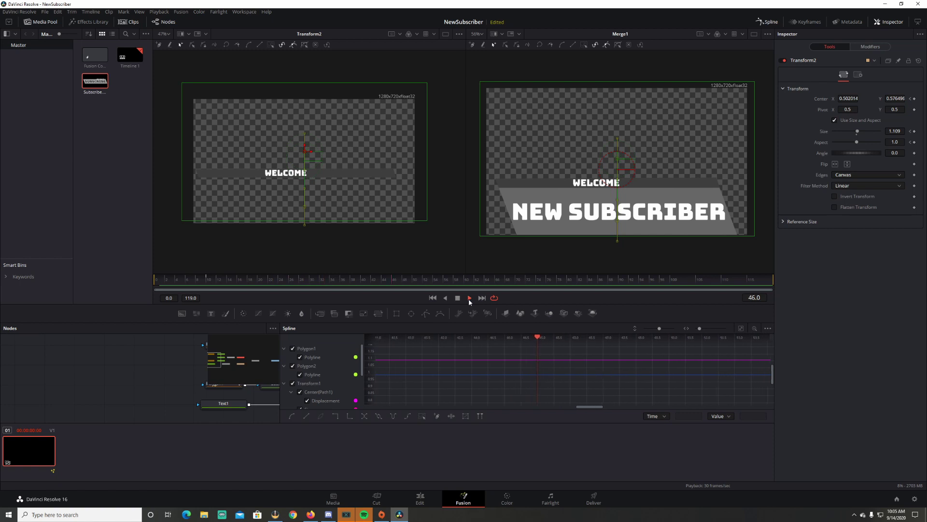
click(457, 298)
- Enlarge the Spline editor again, fit the curves to the graph, and hide the Polygon1 and Polygon2 curves
drag(456, 322, 441, 232)
drag(643, 410, 420, 410)
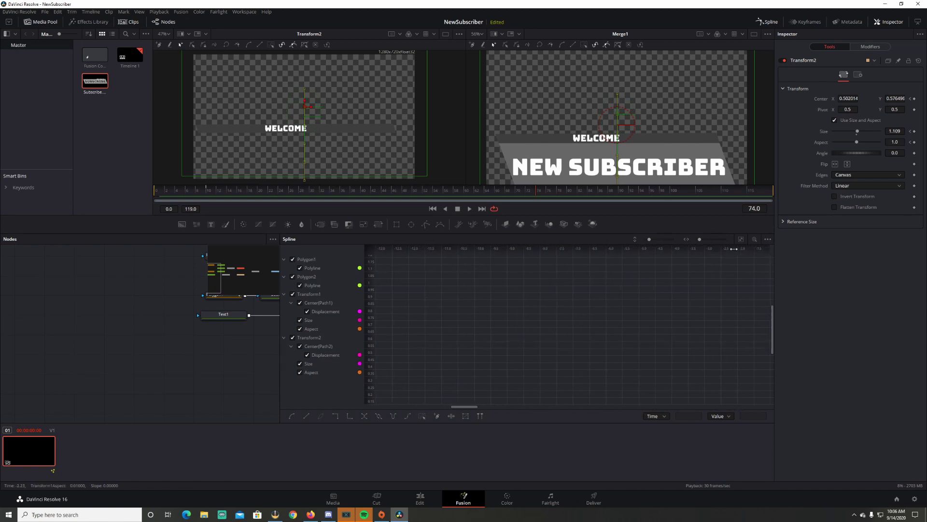
key(ctrl+f)
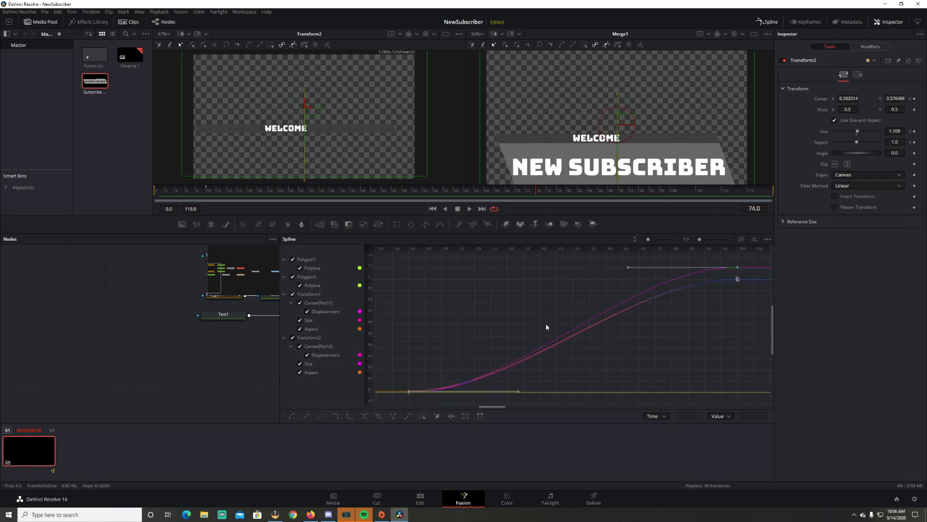
click(293, 260)
click(293, 276)
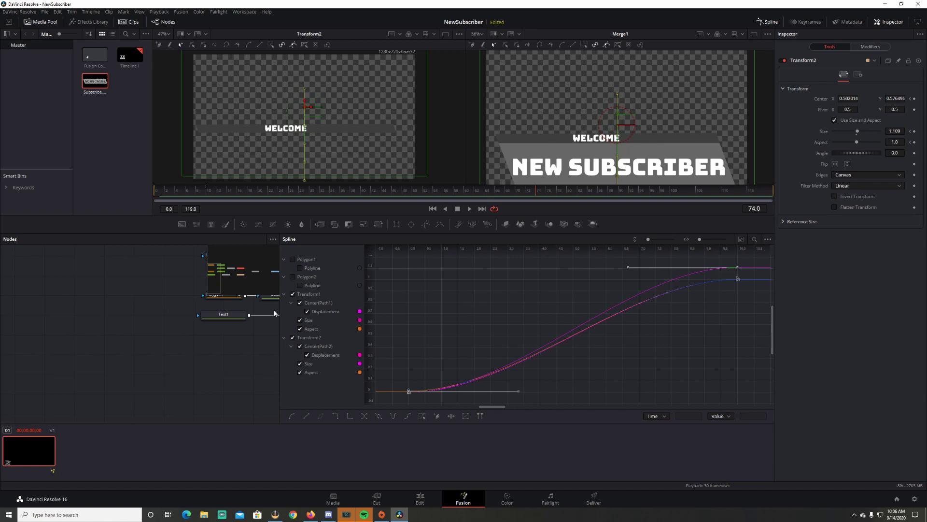
- Hide the Transform1 curves, shift all Transform2 keyframes two frames later in the Spline editor, and enlarge the viewers again
drag(279, 260, 247, 287)
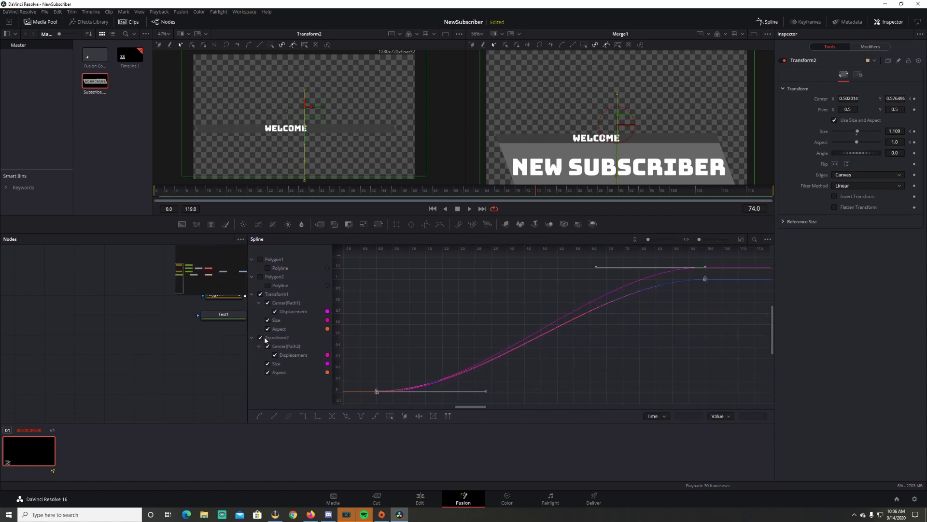
click(260, 294)
click(422, 369)
drag(355, 256, 731, 405)
drag(376, 393, 425, 392)
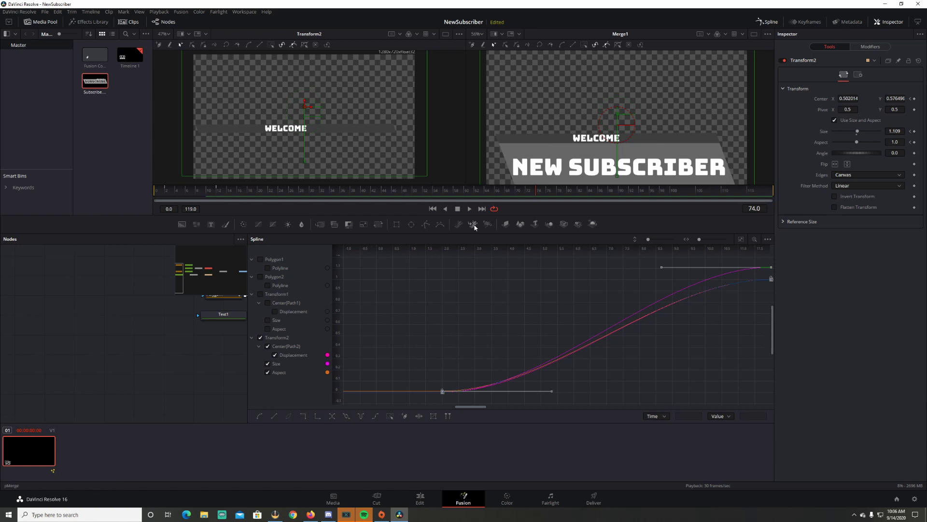
drag(485, 221, 480, 314)
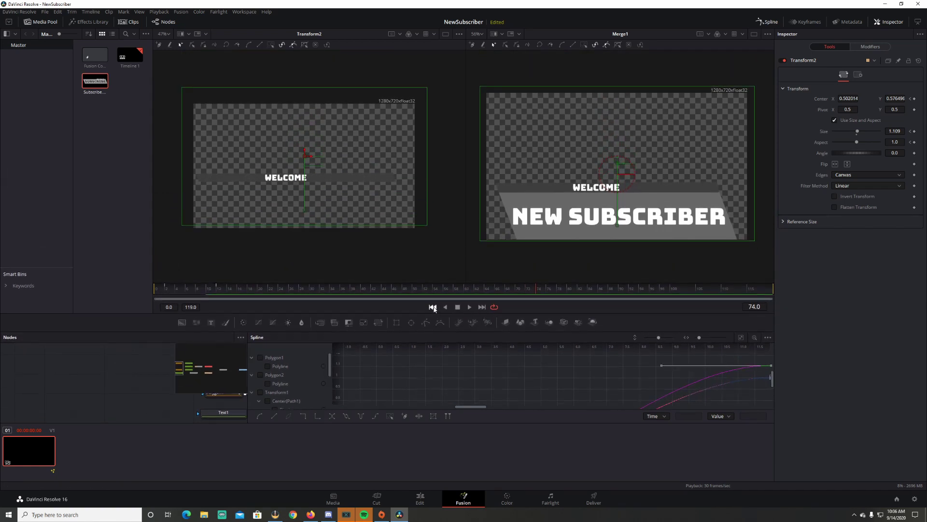
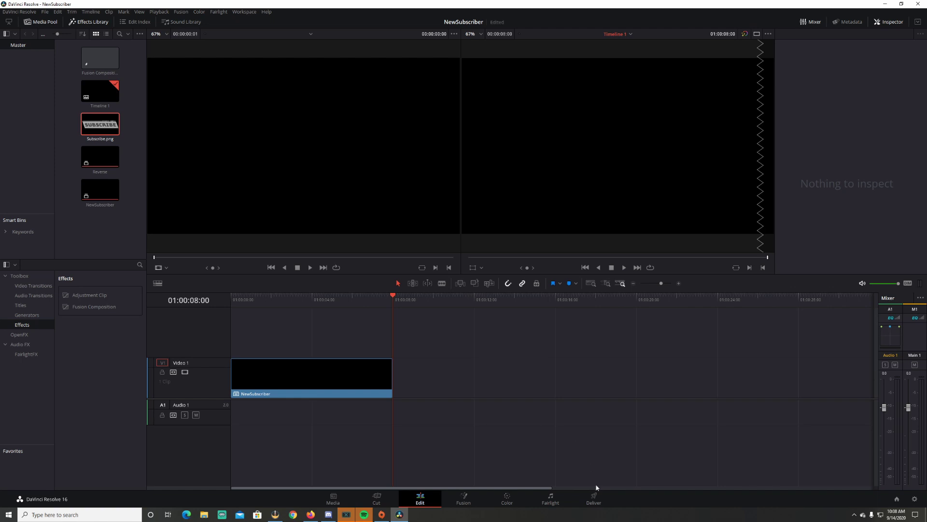
- On the Deliver page, set the export format to QuickTime with the GoPro CineForm codec and RGB 16-bit type
click(594, 497)
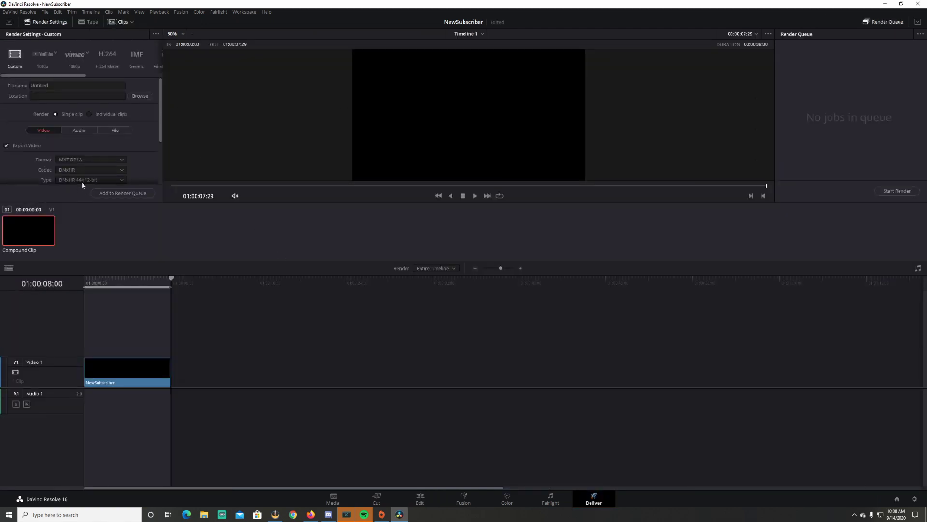
drag(79, 202, 77, 256)
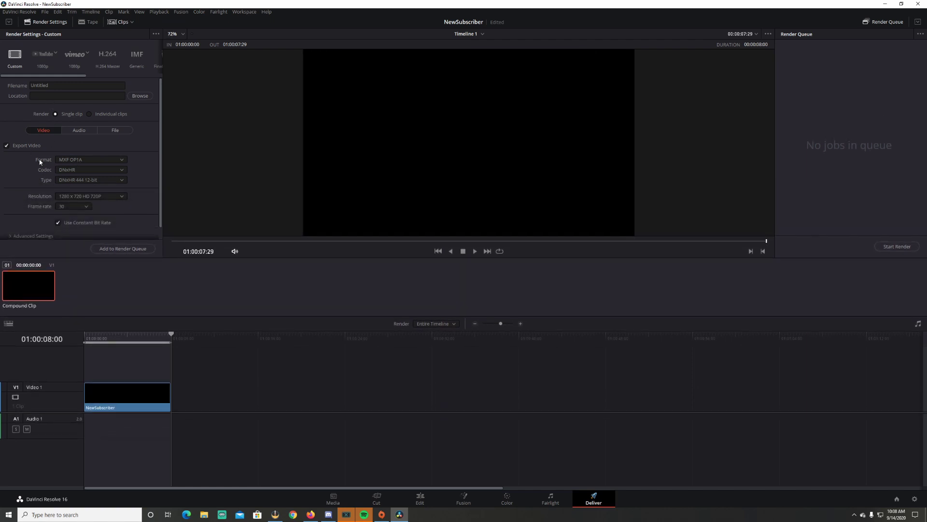
click(76, 165)
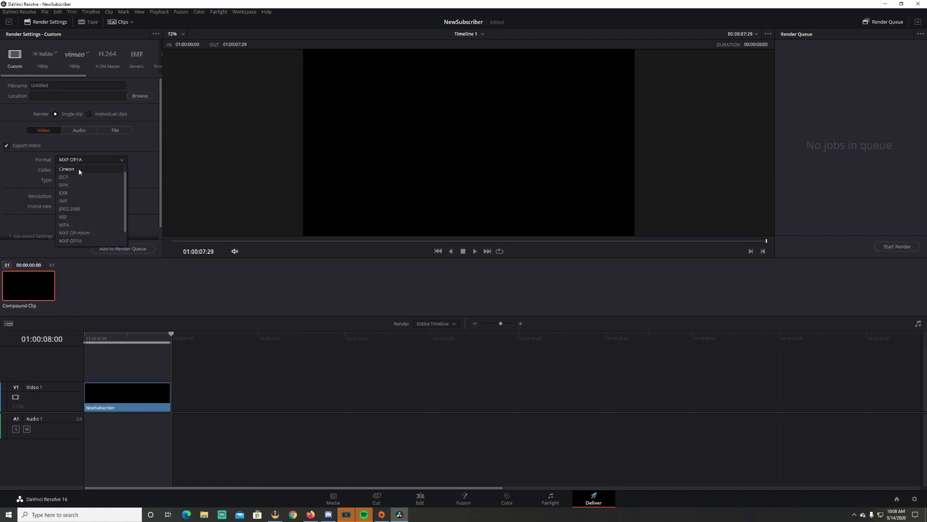
click(86, 233)
click(91, 170)
click(80, 195)
click(83, 180)
click(86, 192)
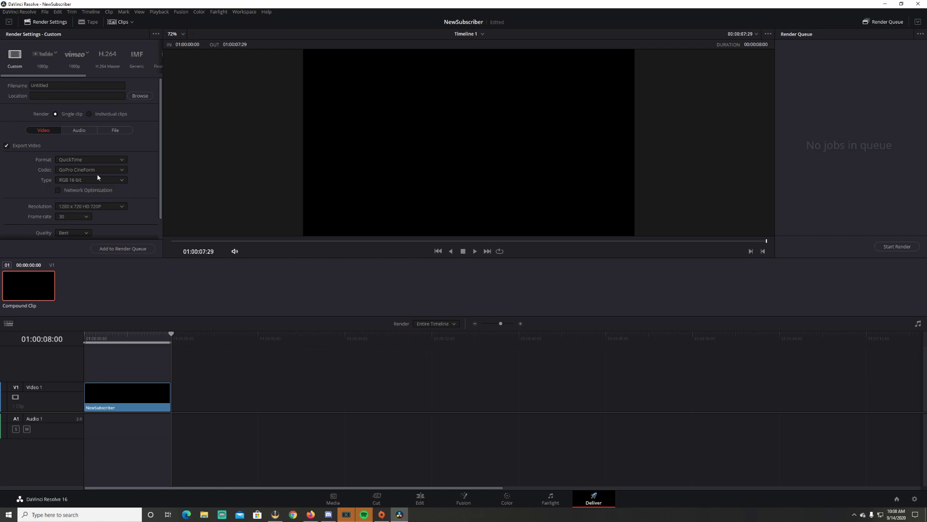
- Set the render to individual clips and enable alpha export
click(90, 114)
scroll(133, 155, down, 1)
click(58, 205)
scroll(129, 198, up, 1)
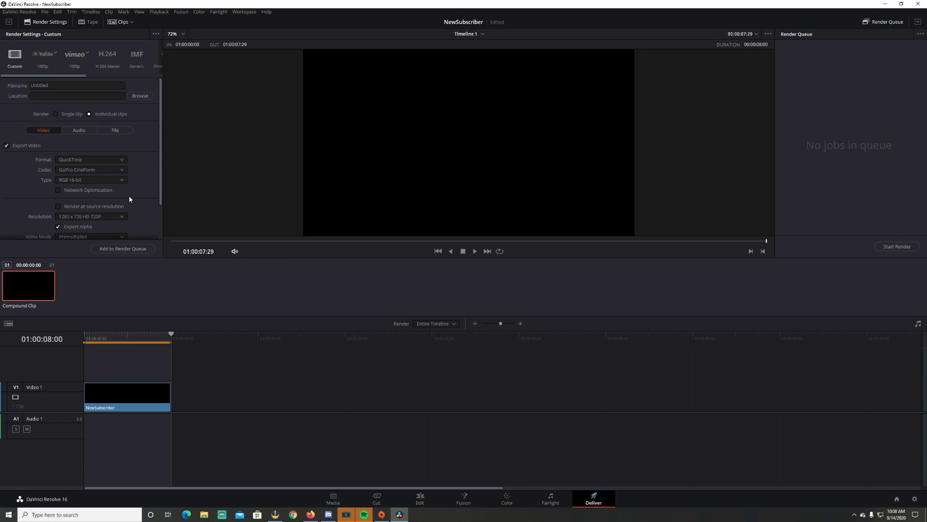
- Set the output folder to D:\TWitch\Animation\Davinci\Animations, name the file NewSubForYTVideo, and queue and render the job
click(140, 96)
click(552, 316)
double_click(33, 85)
text(NewSubForYTVideo)
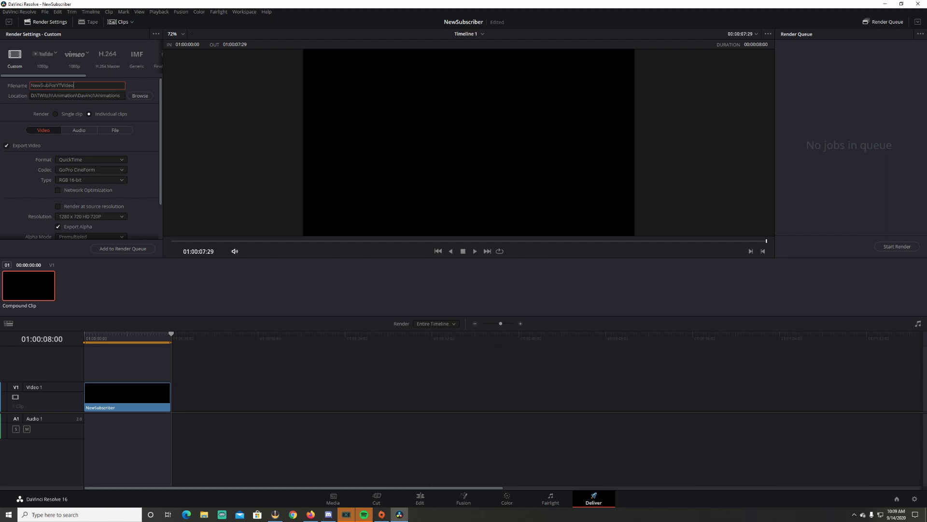
click(122, 249)
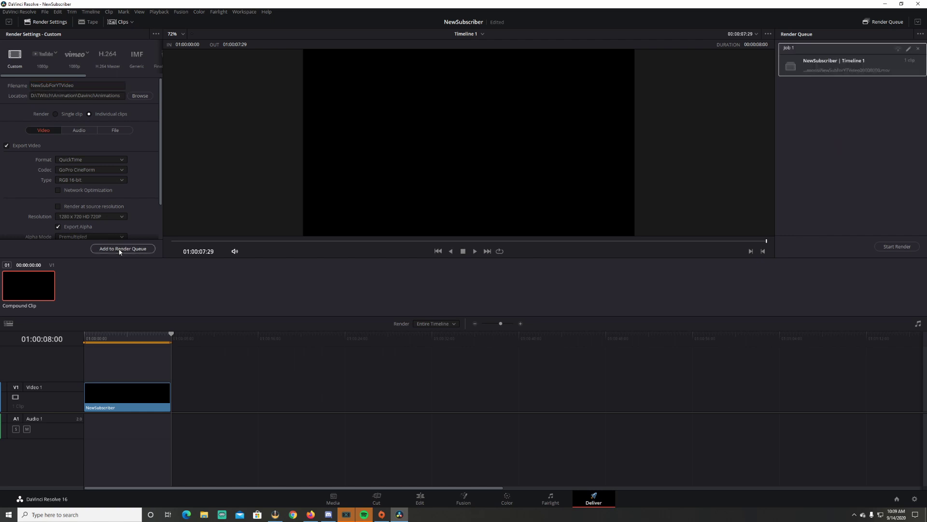
click(894, 247)
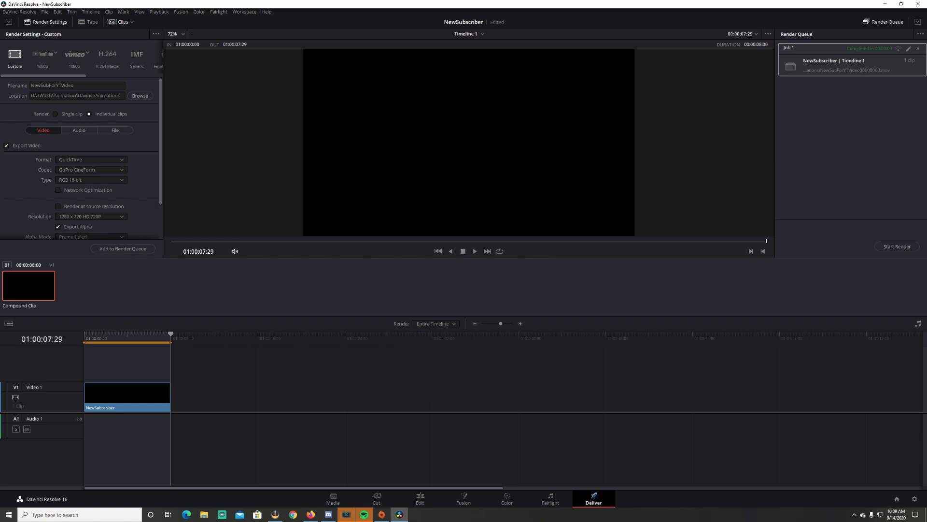
- Switch to the Aconvert page in Firefox and convert NewSubForYTVideo00000000.mov to WEBM
key(alt+Tab)
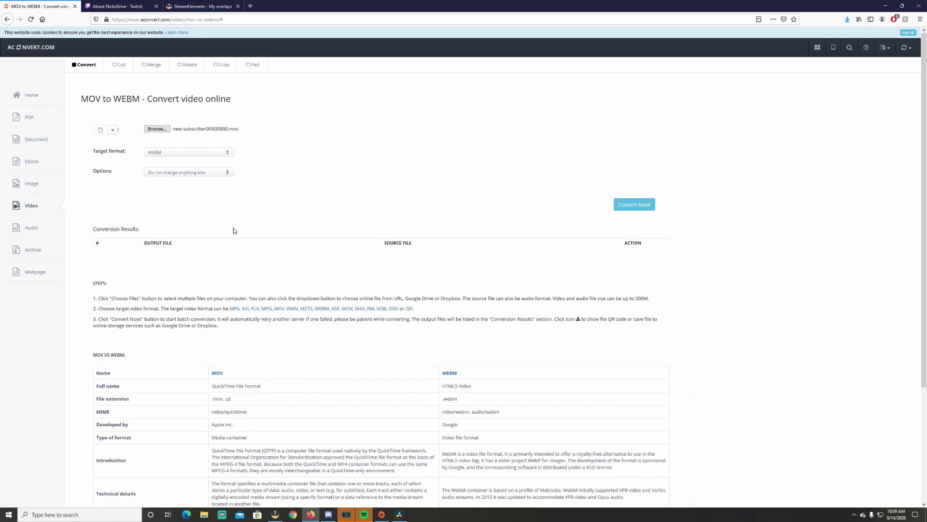
click(156, 130)
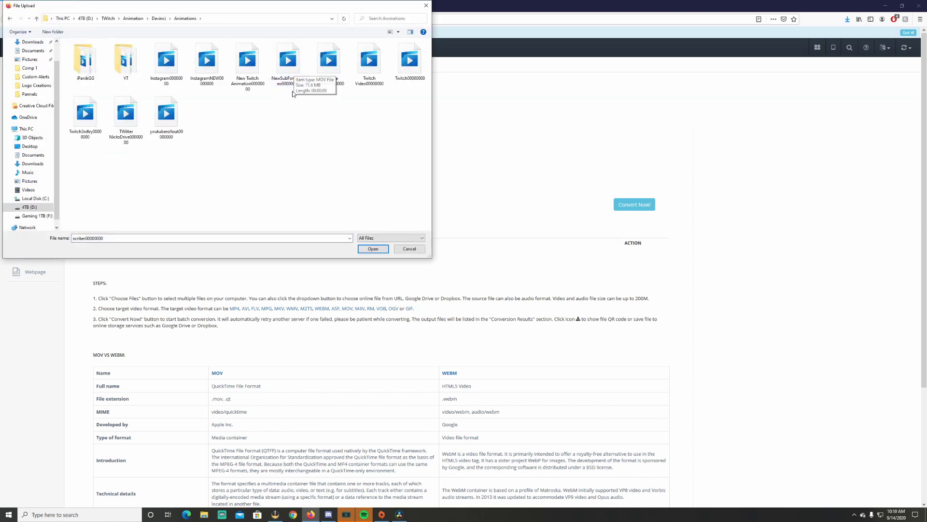
click(291, 71)
click(373, 248)
click(630, 205)
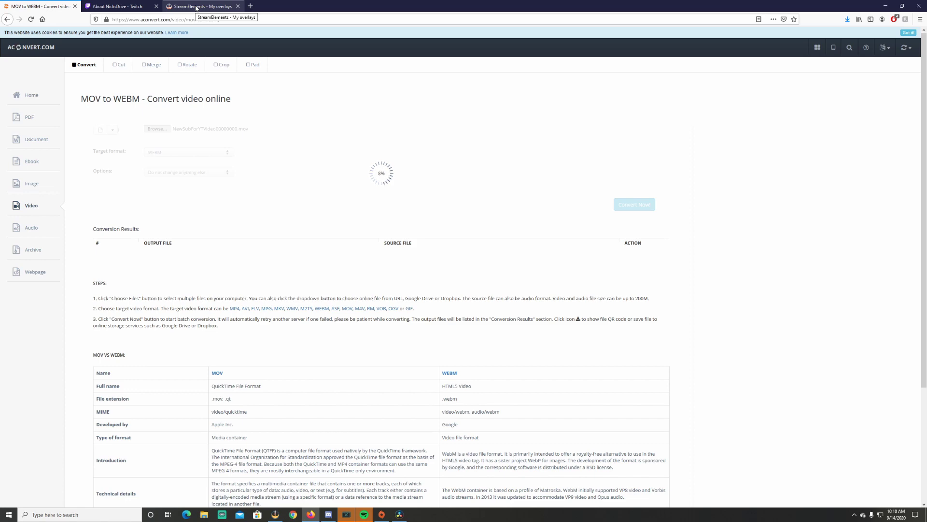
- Switch to StreamElements, open the Unnamed overlay for editing, and add an AlertBox widget
click(196, 7)
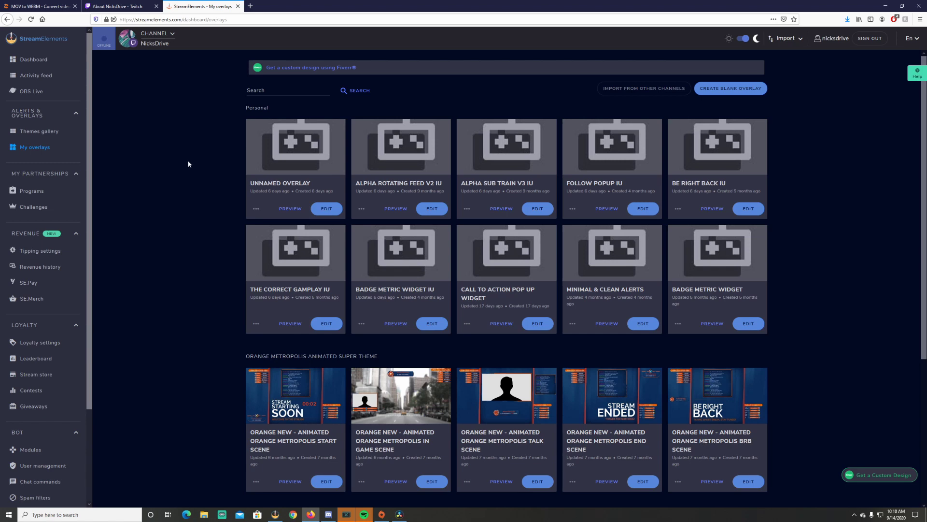
click(330, 210)
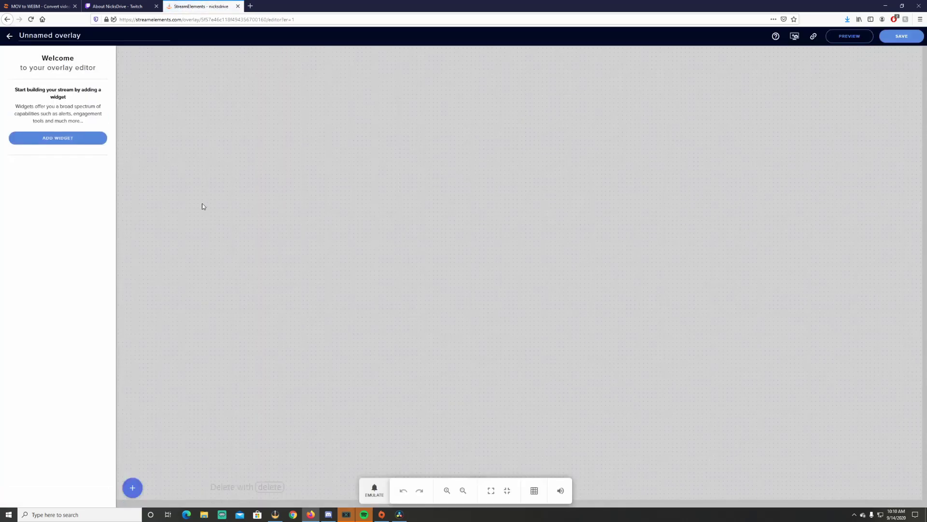
click(132, 488)
mouse_move(182, 327)
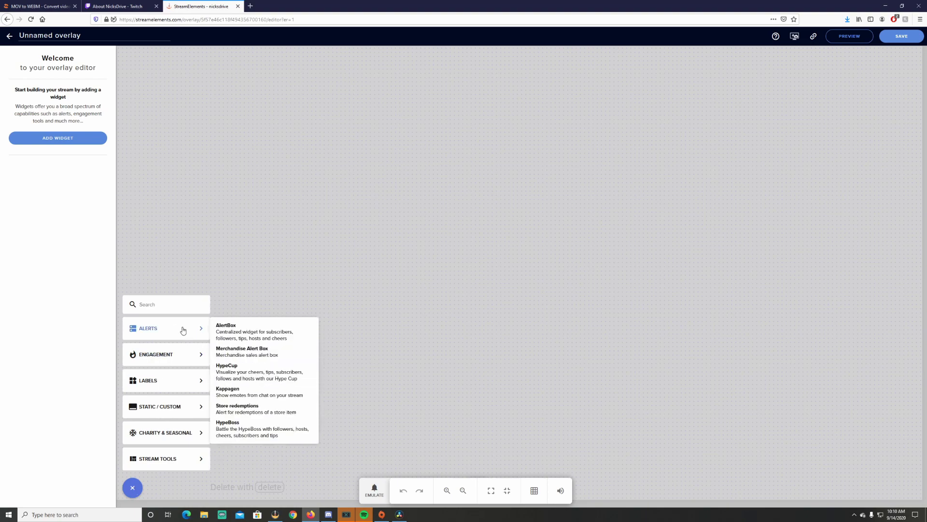
click(237, 330)
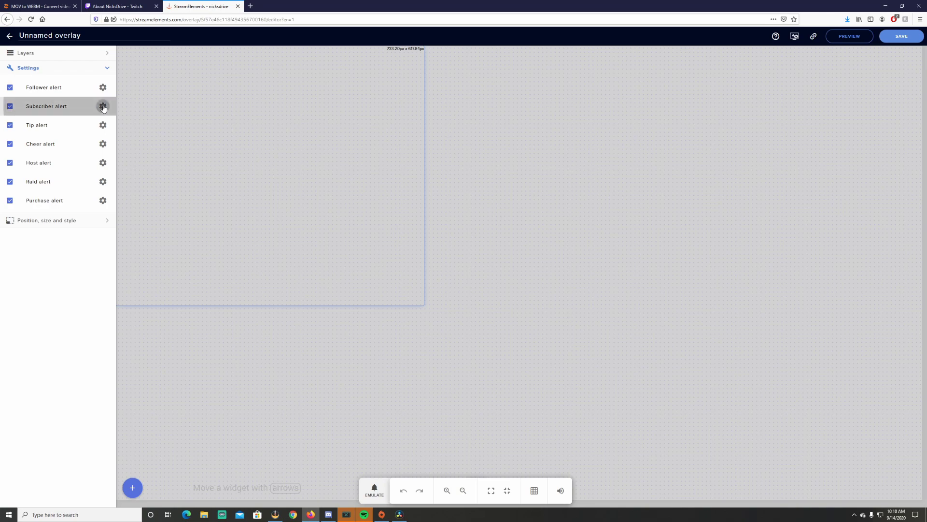
- Open the Subscriber alert's advanced settings and bring up the file upload for its alert video
click(103, 106)
click(81, 90)
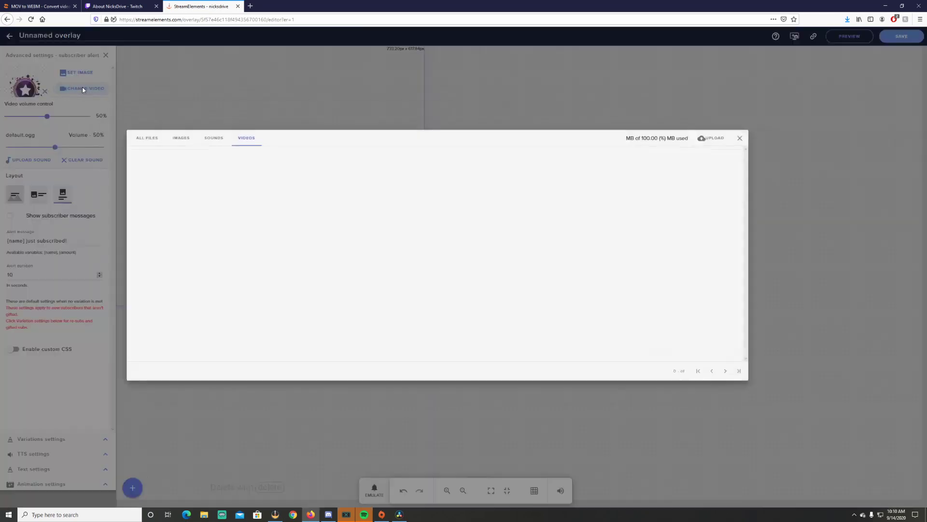
click(755, 144)
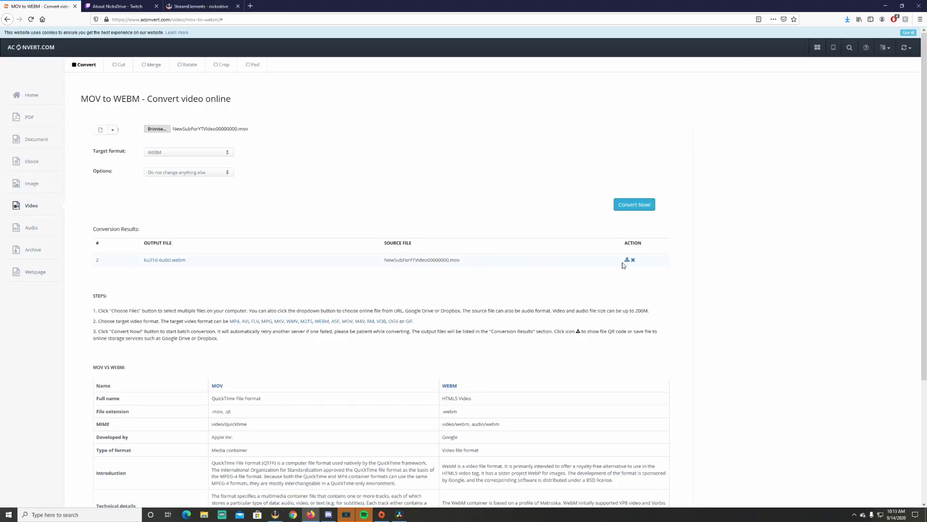
- On Aconvert, open the converted WEBM's file information, compress it to a ZIP, and download the archive
click(627, 260)
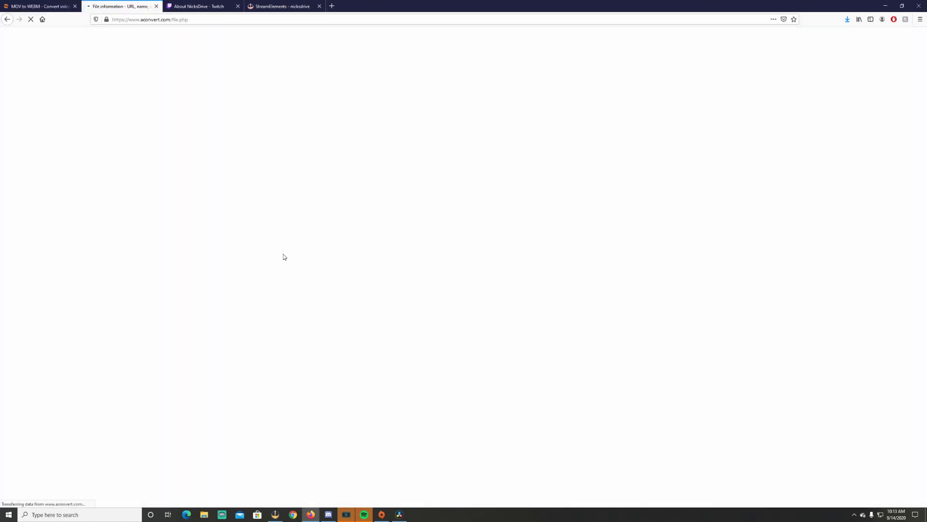
click(223, 176)
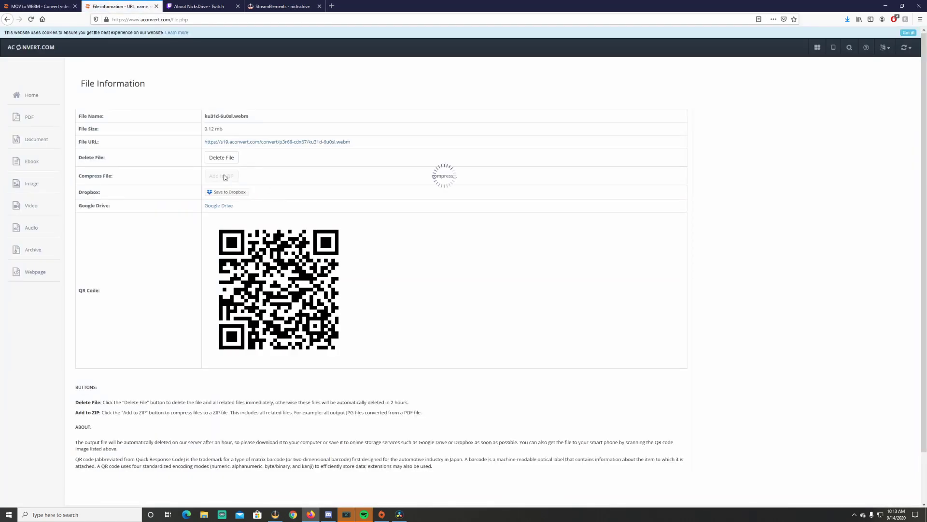
click(243, 175)
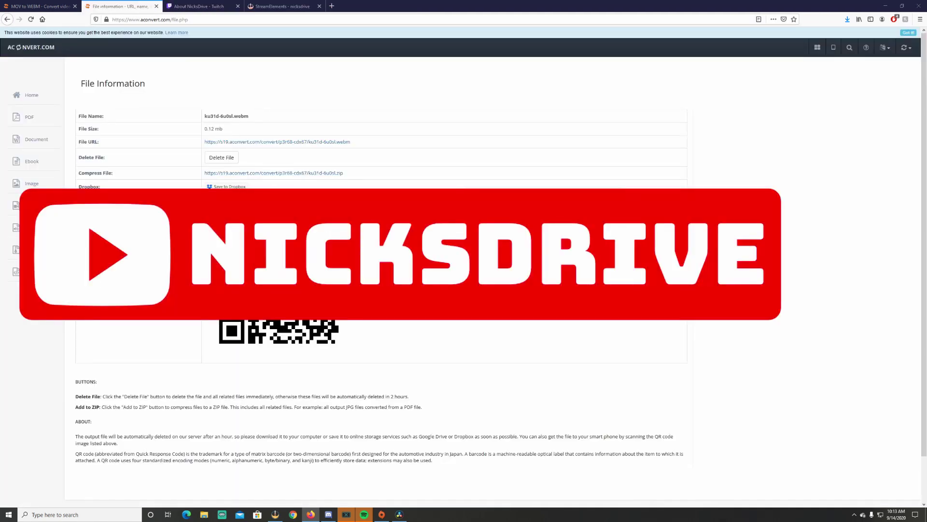
- Extract the downloaded ku31d-6u0sl archive from the Downloads folder into the Davinci\Newest folder
key(super+e)
click(116, 177)
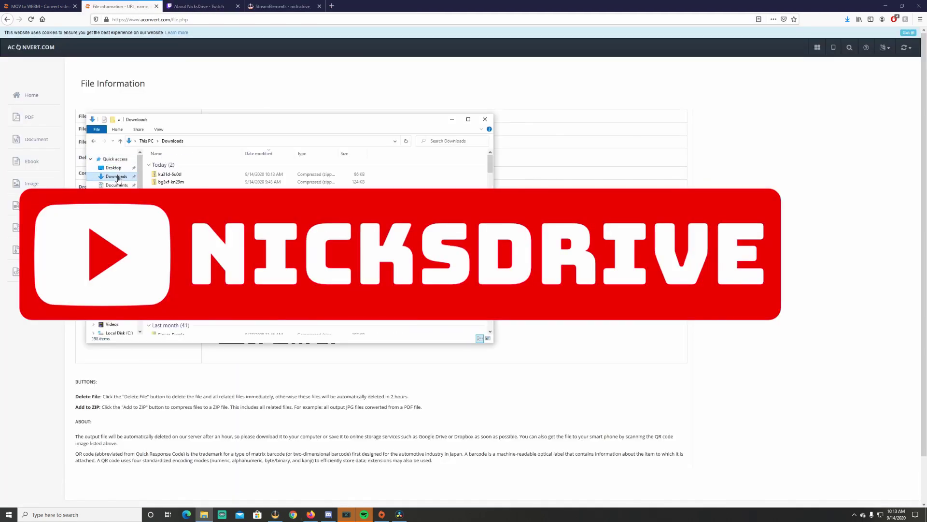
click(179, 175)
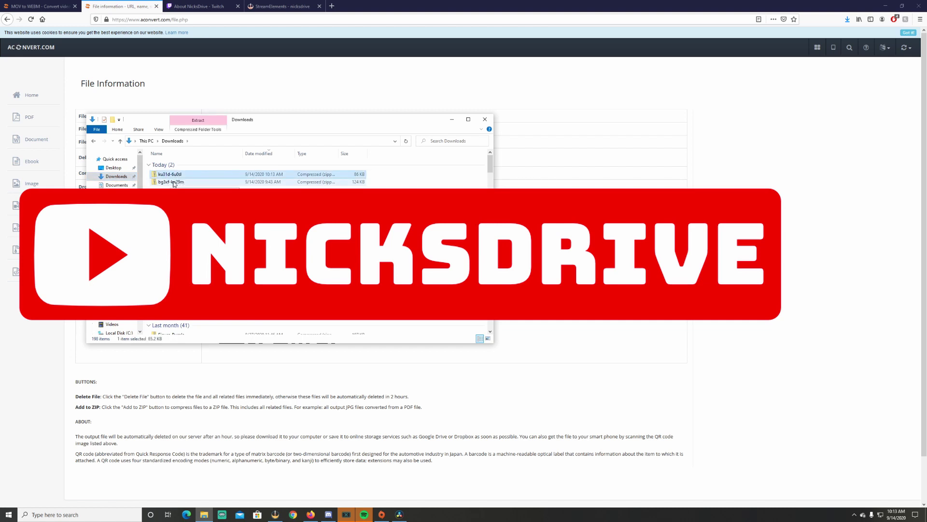
right_click(168, 176)
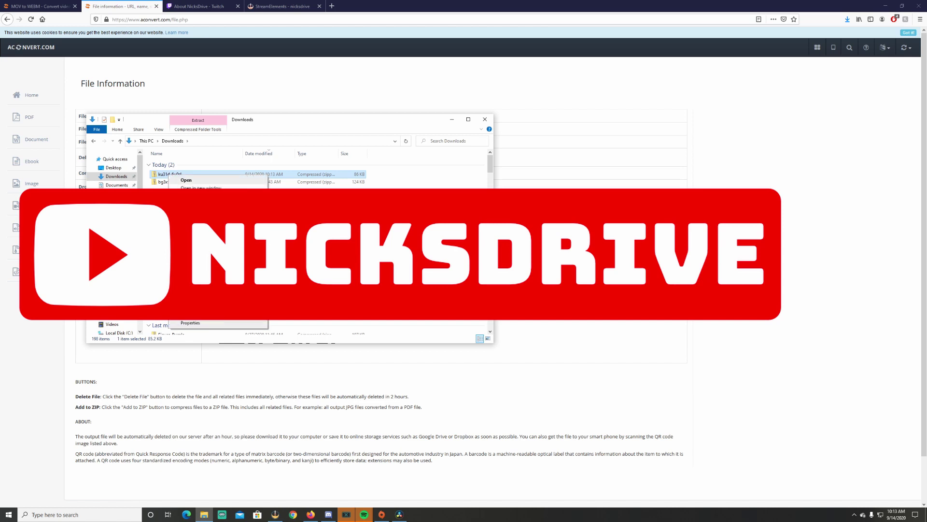
click(193, 201)
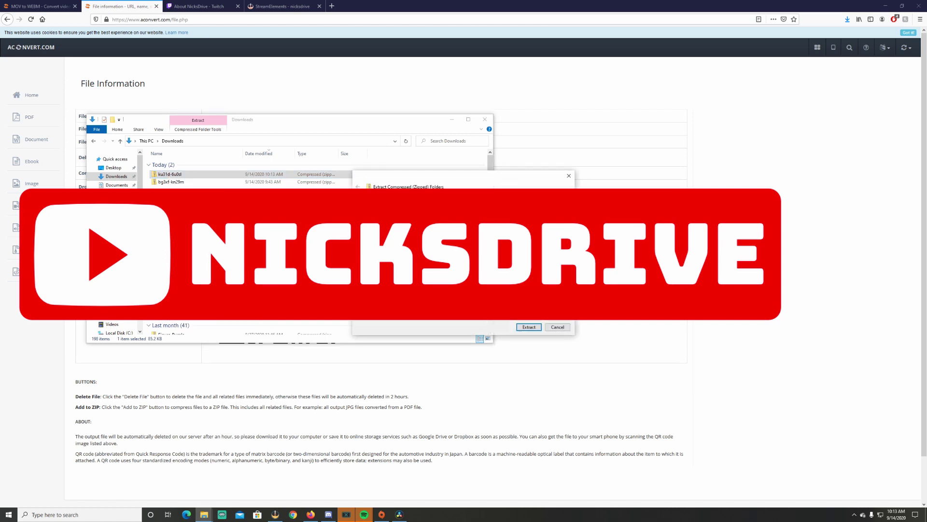
key(alt+r)
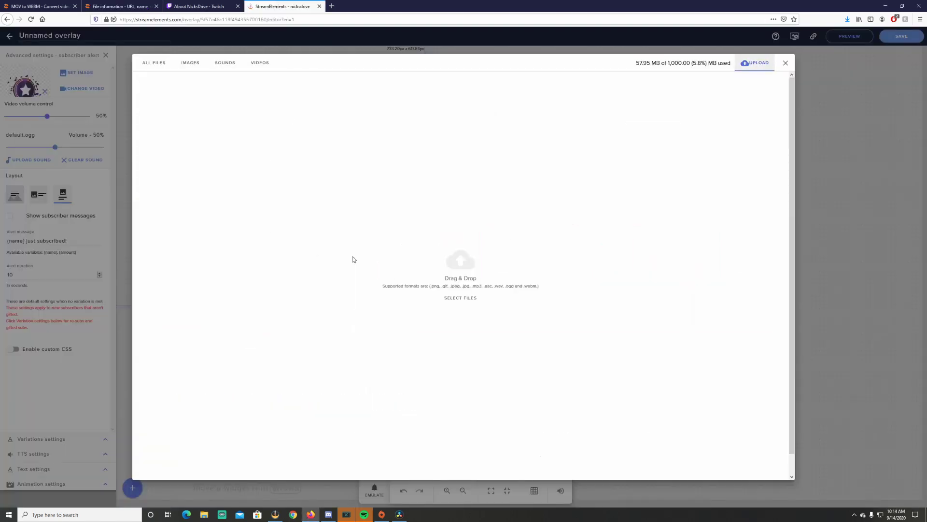
- Upload the ku31d-6u0sl video from Davinci\Newest\p3r68-cdx67 to the StreamElements media library
click(459, 298)
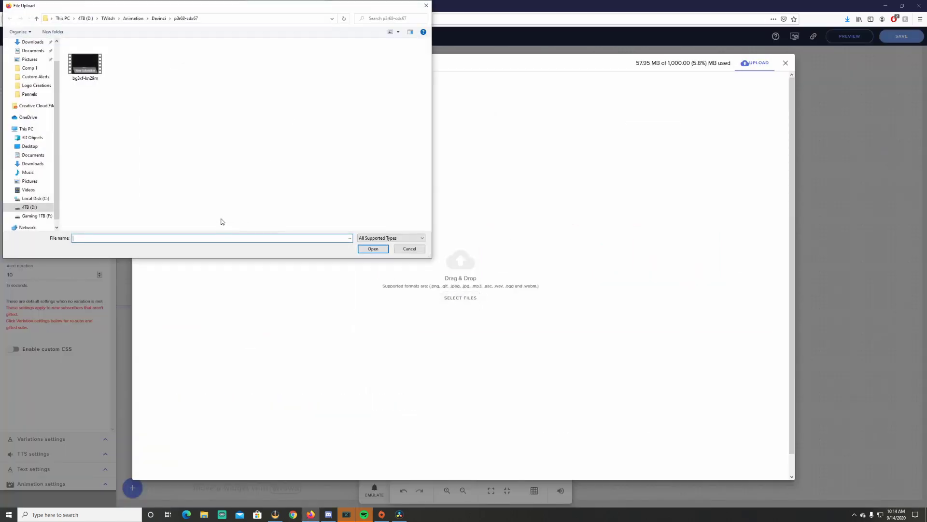
click(108, 19)
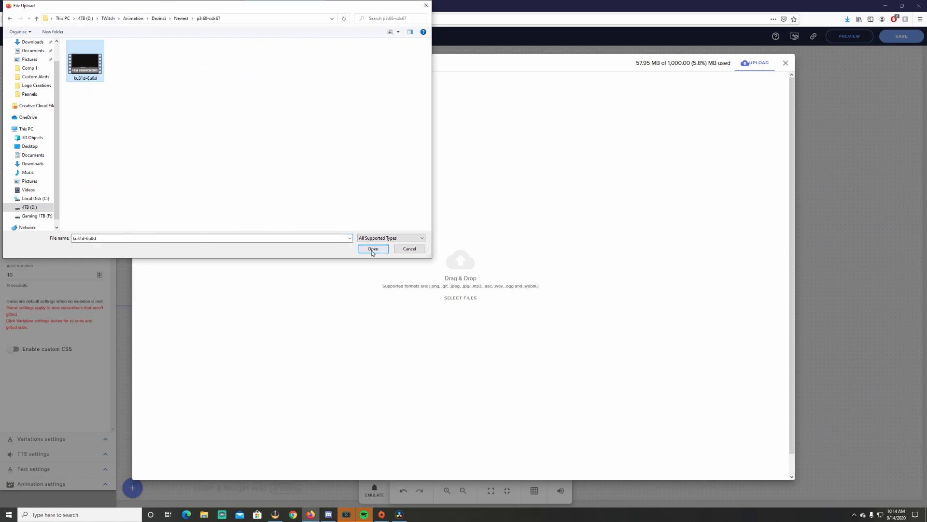
click(372, 249)
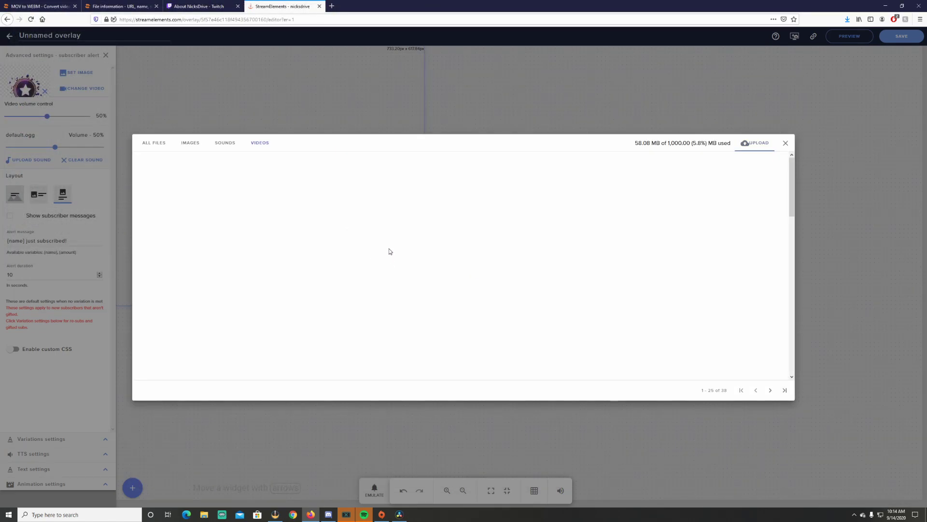
mouse_move(311, 261)
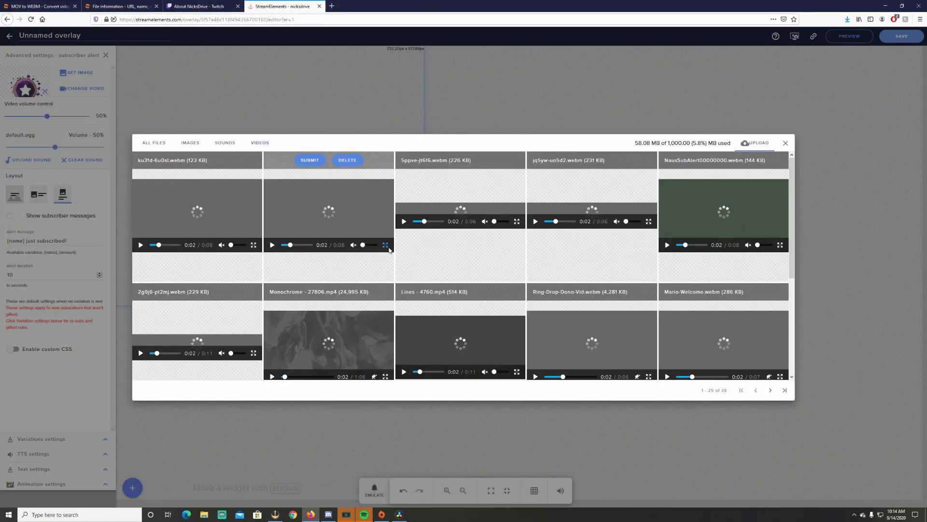
mouse_move(183, 206)
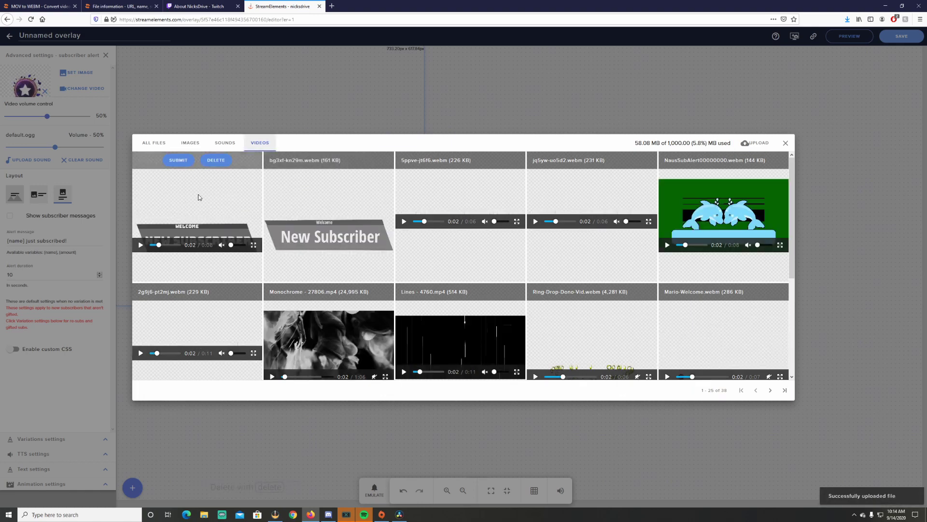
mouse_move(338, 218)
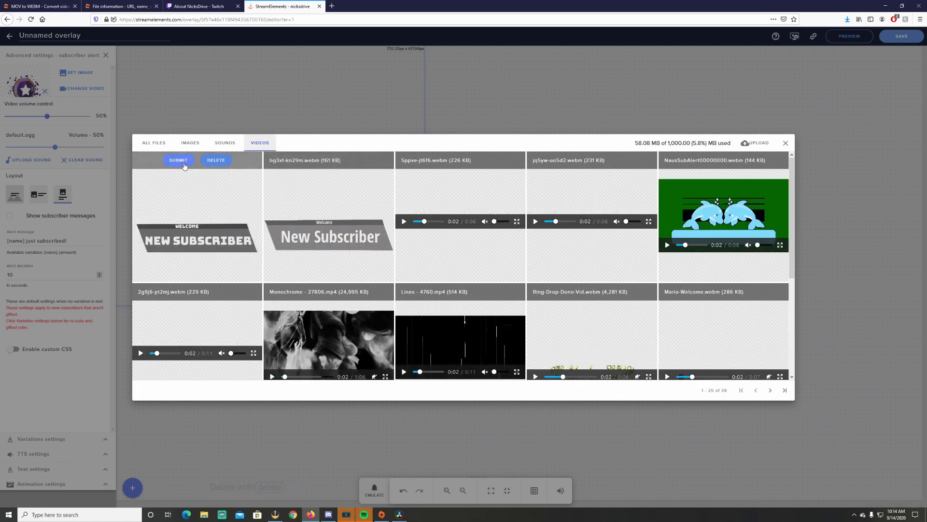
- Set the uploaded New Subscriber video as the subscriber alert's video and preview it by emulating a subscriber event
click(178, 160)
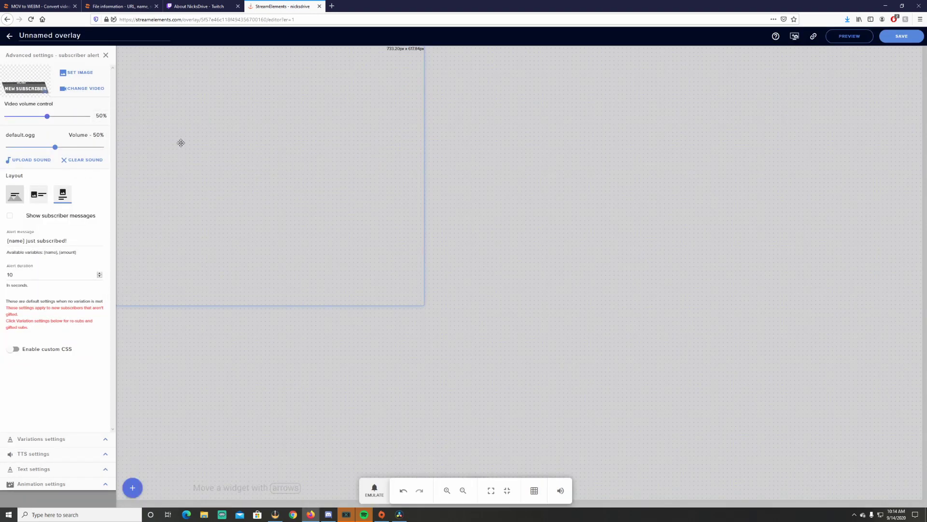
click(379, 499)
click(393, 372)
click(375, 490)
mouse_move(392, 373)
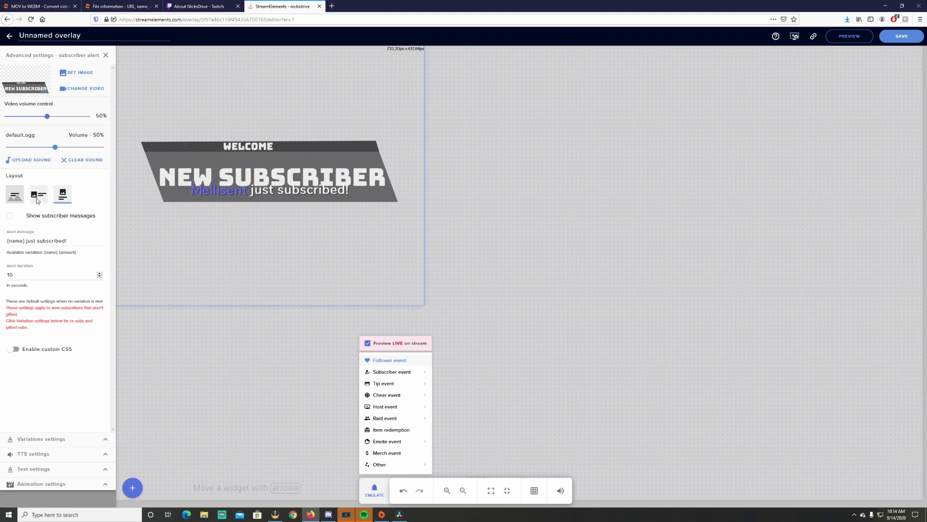
- Switch the subscriber alert's layout to text over image and emulate subscriber event 1 to preview it
click(17, 197)
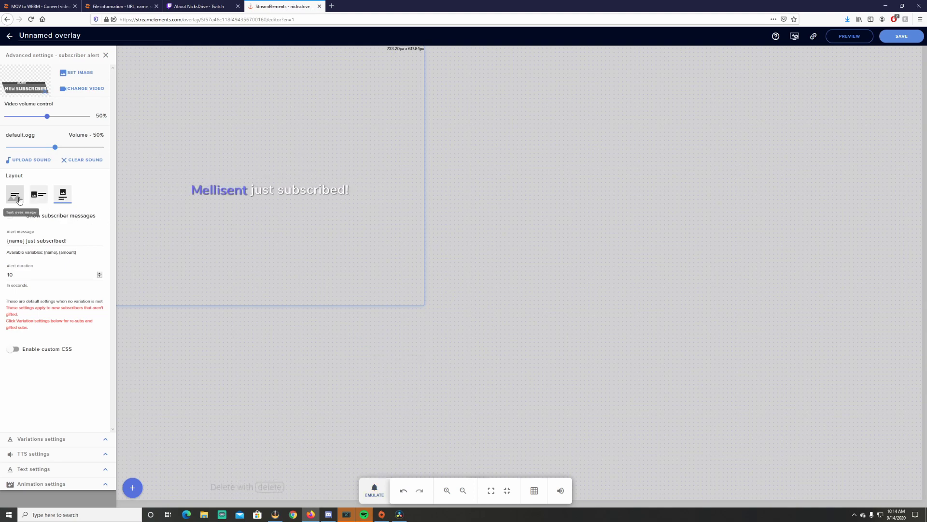
click(374, 488)
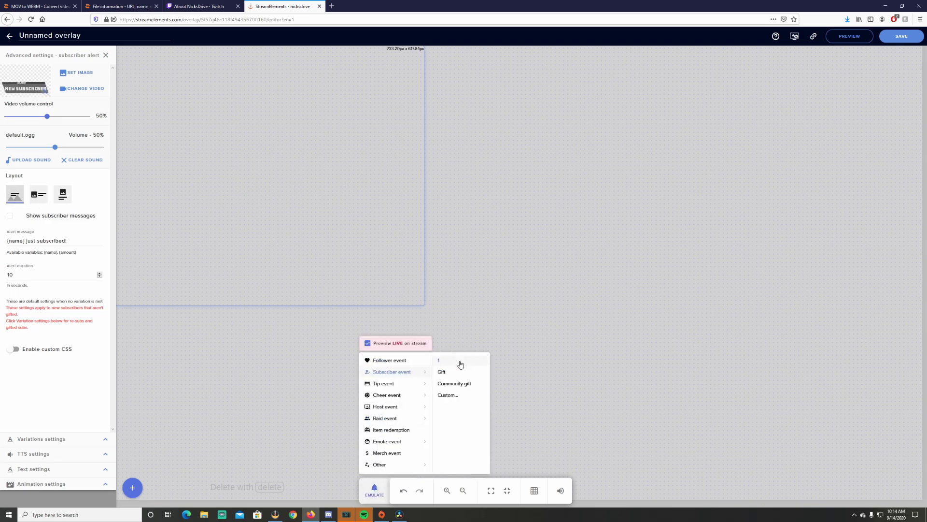
click(460, 366)
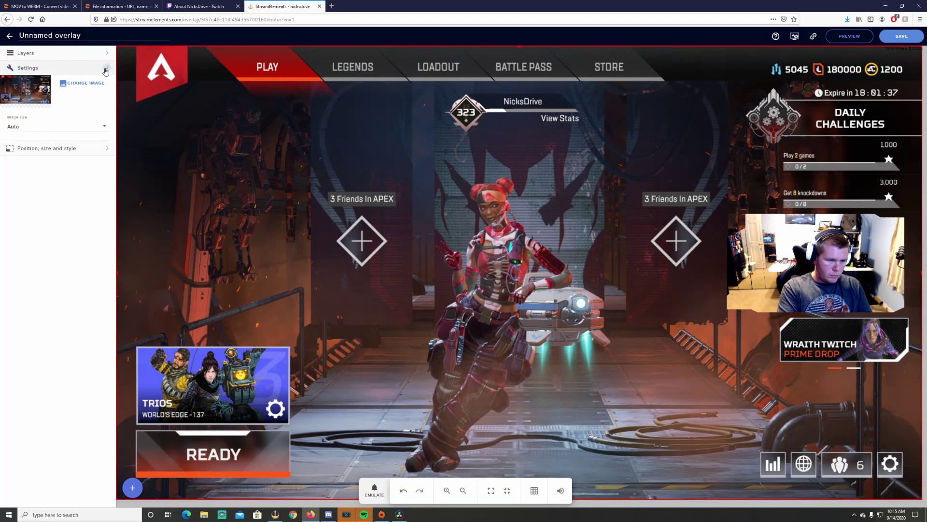
- Reorder the overlay's layers so the Image 3 background sits beneath AlertBox 1
click(20, 68)
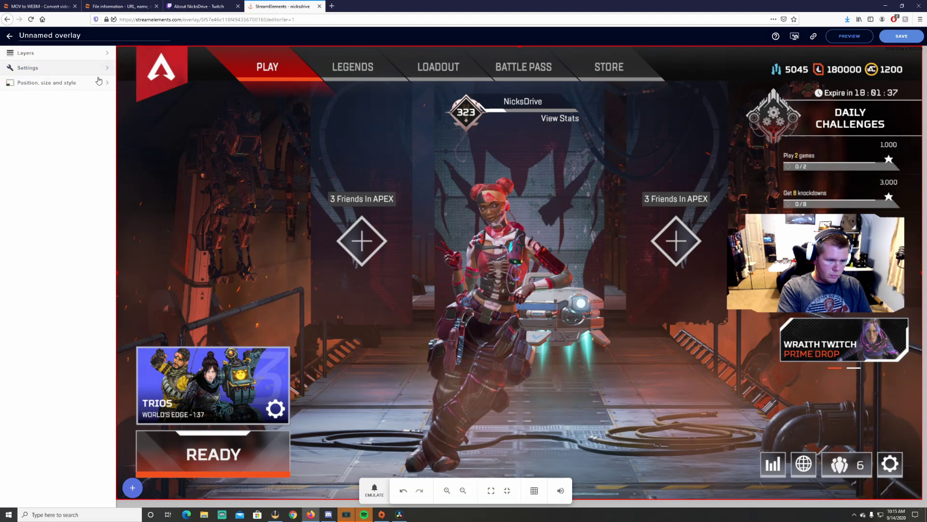
click(25, 53)
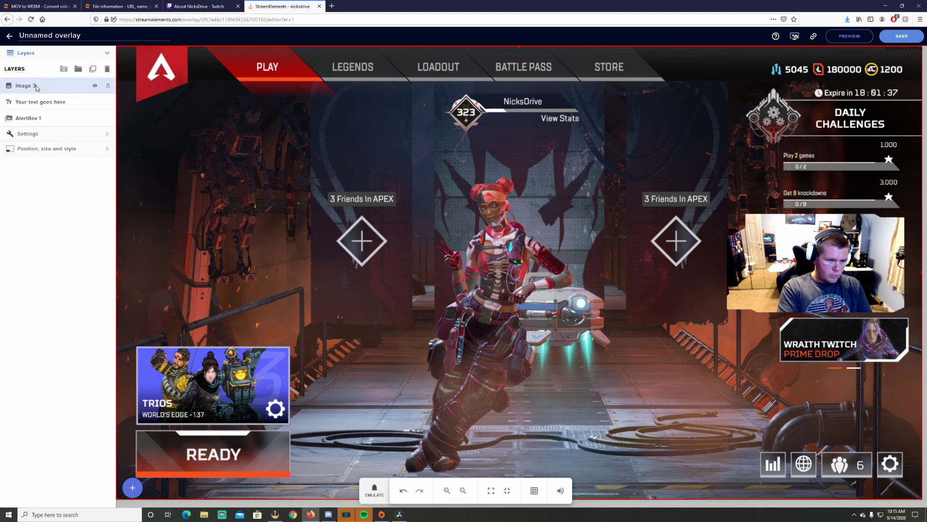
drag(15, 87, 20, 121)
- Shrink AlertBox 1, move it to the upper middle of the overlay, and preview it with subscriber event 1
click(28, 104)
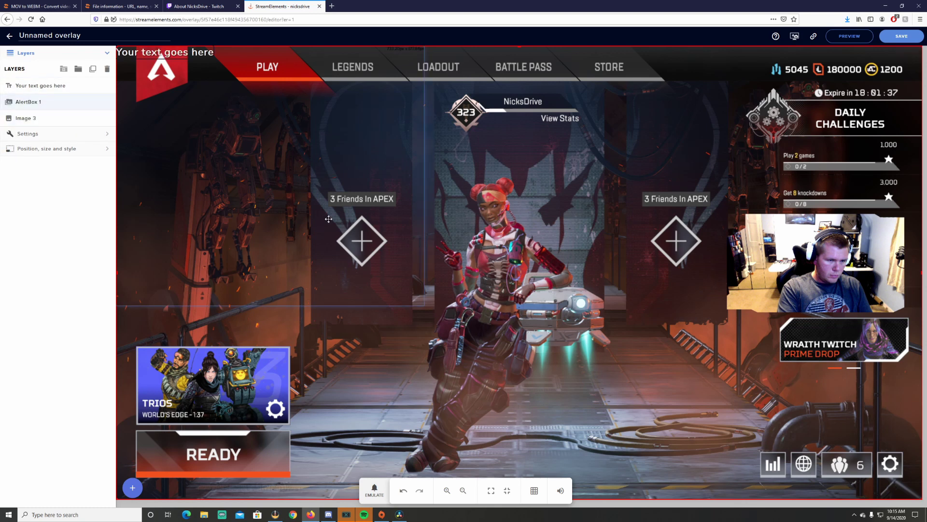
drag(424, 305, 391, 262)
drag(384, 224, 645, 273)
click(375, 490)
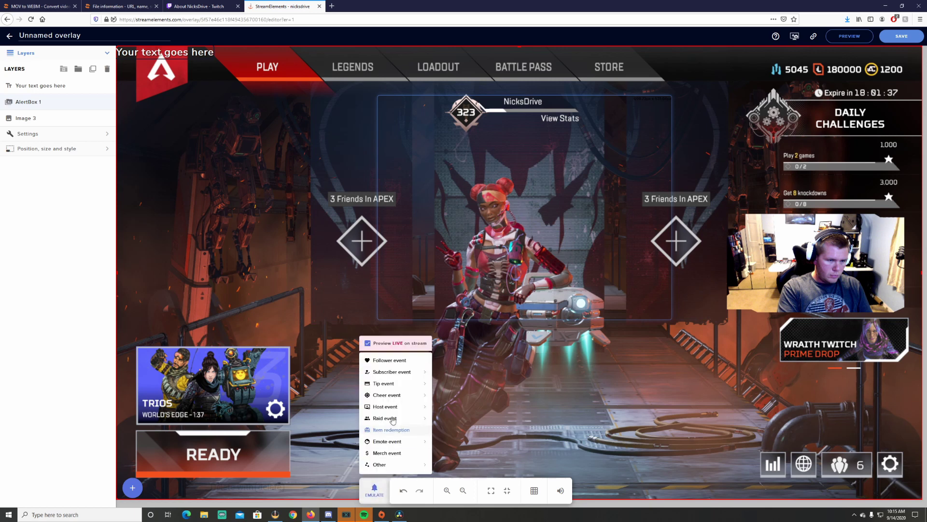
mouse_move(411, 372)
click(438, 360)
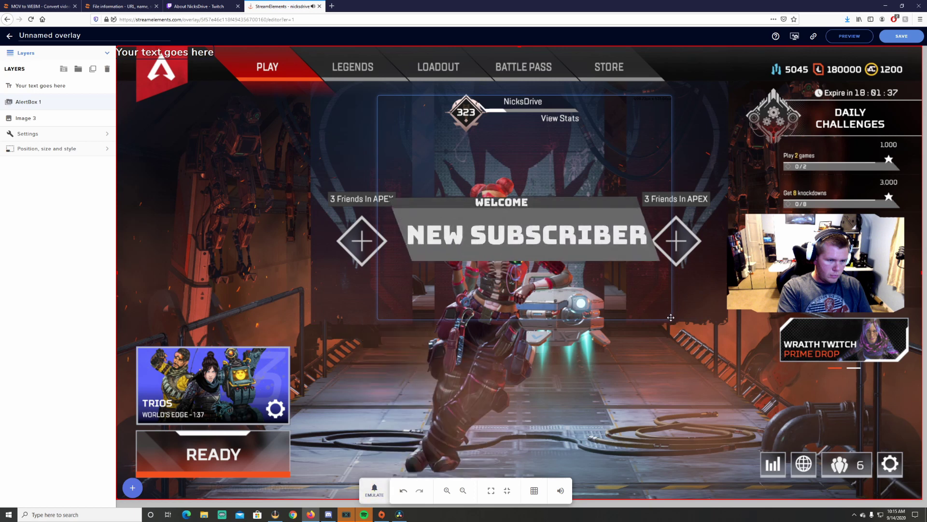
- Shrink AlertBox 1 further and place it over the Daily Challenges and webcam area, testing it with subscriber event 1
drag(671, 319, 601, 278)
drag(545, 211, 838, 198)
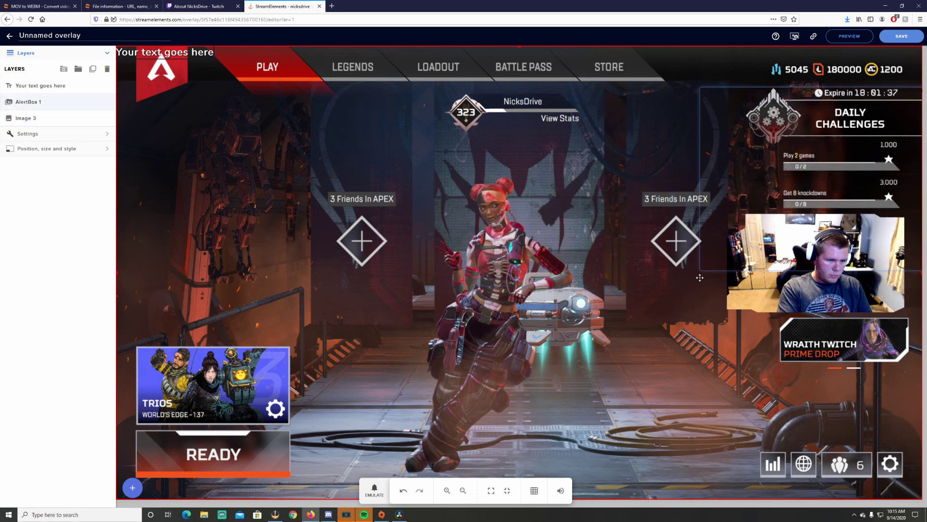
drag(702, 268, 730, 255)
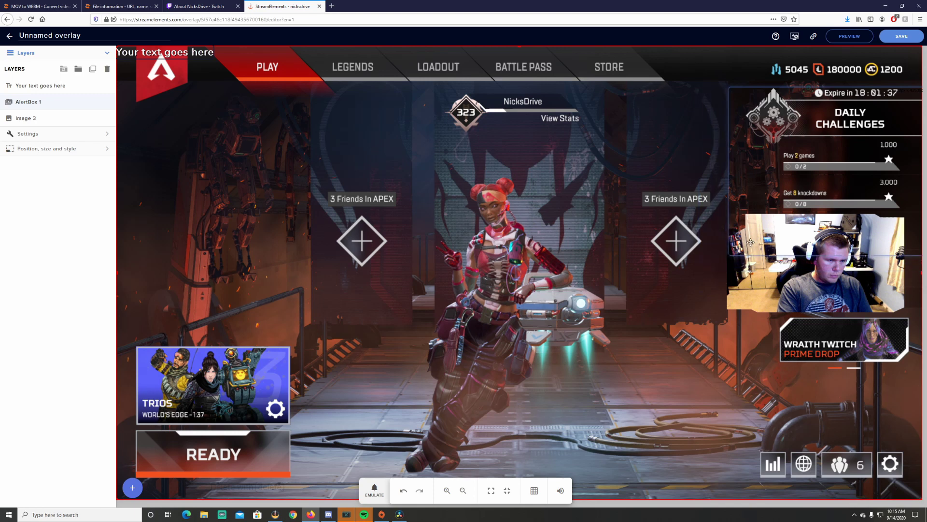
click(375, 490)
click(439, 361)
drag(804, 201, 787, 202)
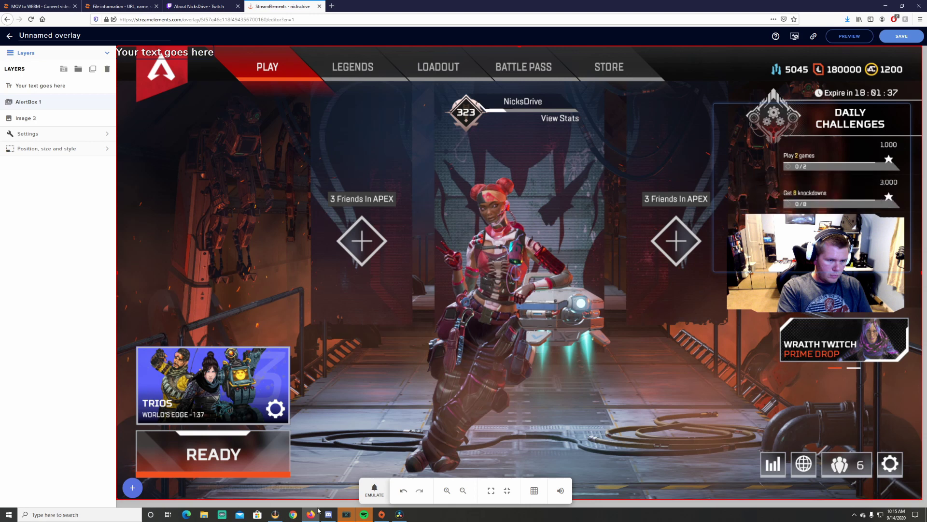
- Test AlertBox 1 near the overlay's lower edge with subscriber event 1, and move it toward the overlay's center
drag(822, 186, 821, 189)
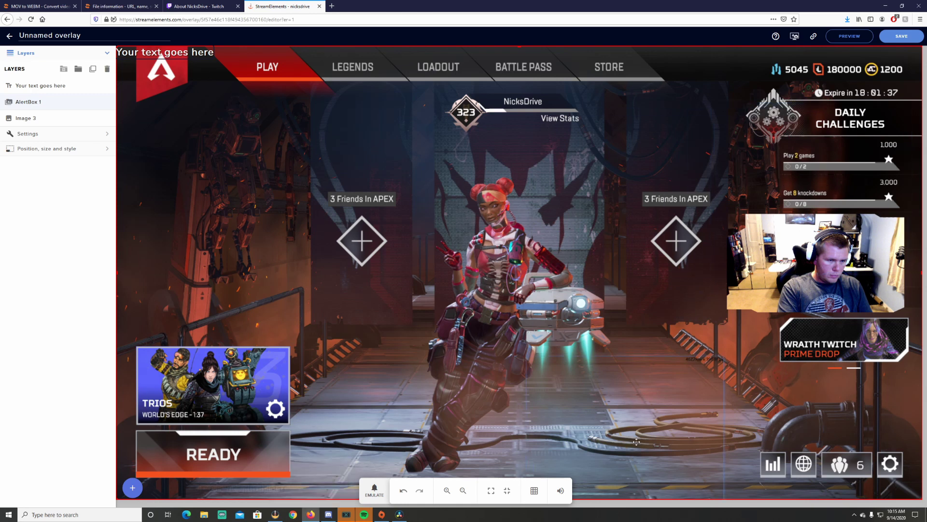
click(374, 490)
mouse_move(396, 381)
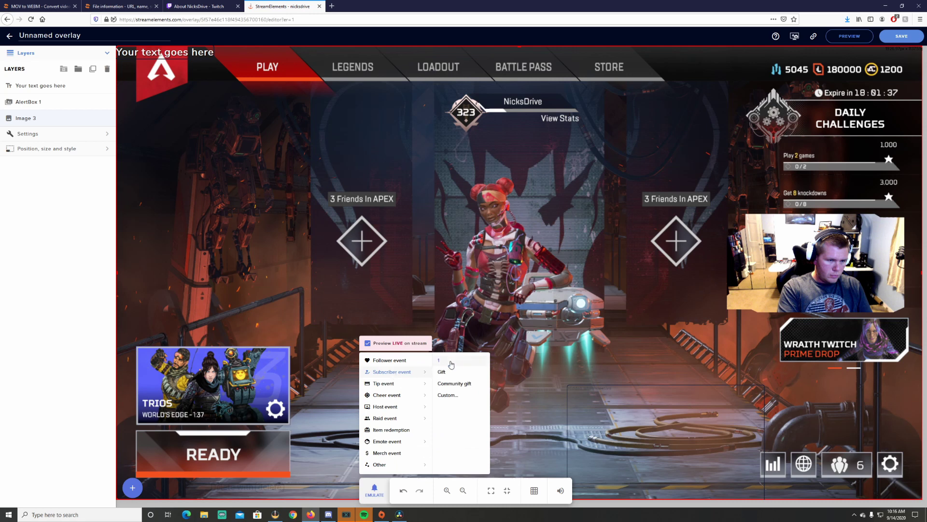
click(449, 360)
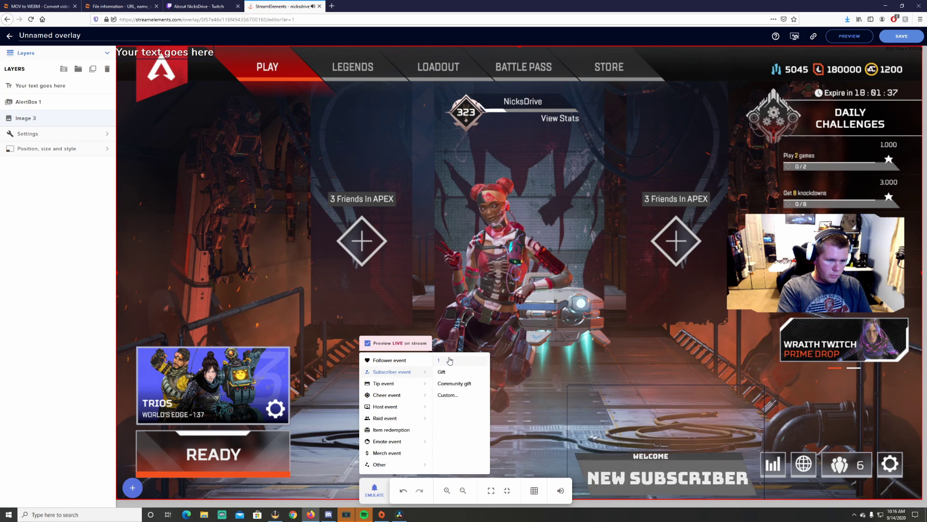
drag(670, 476, 503, 239)
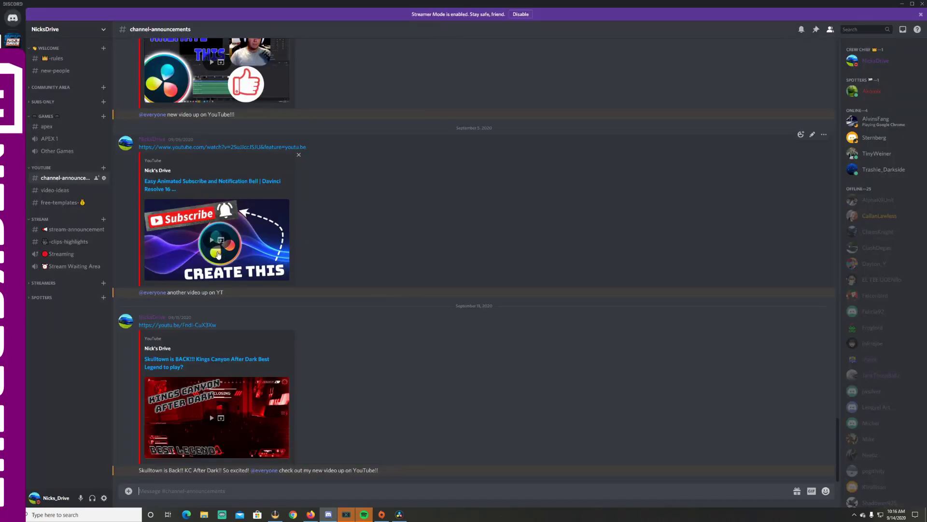
- Switch to Discord and open the free-templates channel of the NicksDrive server
click(59, 203)
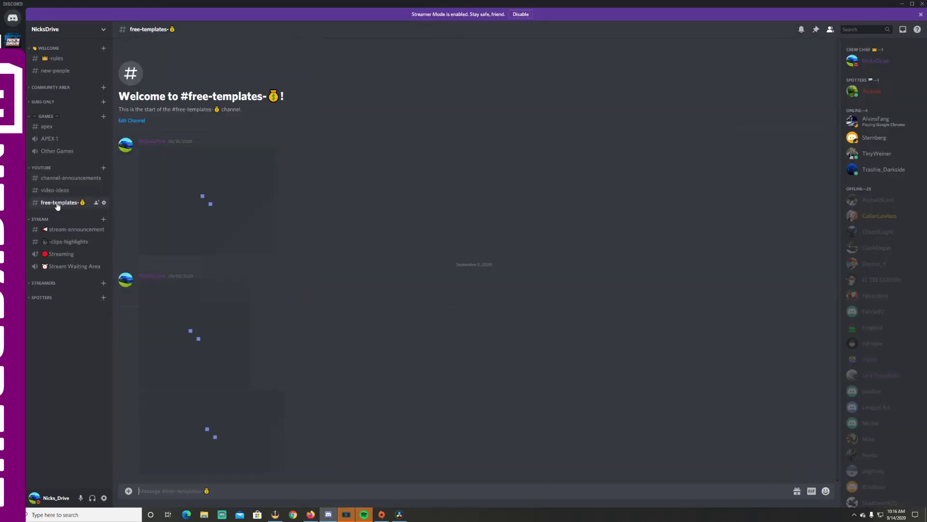